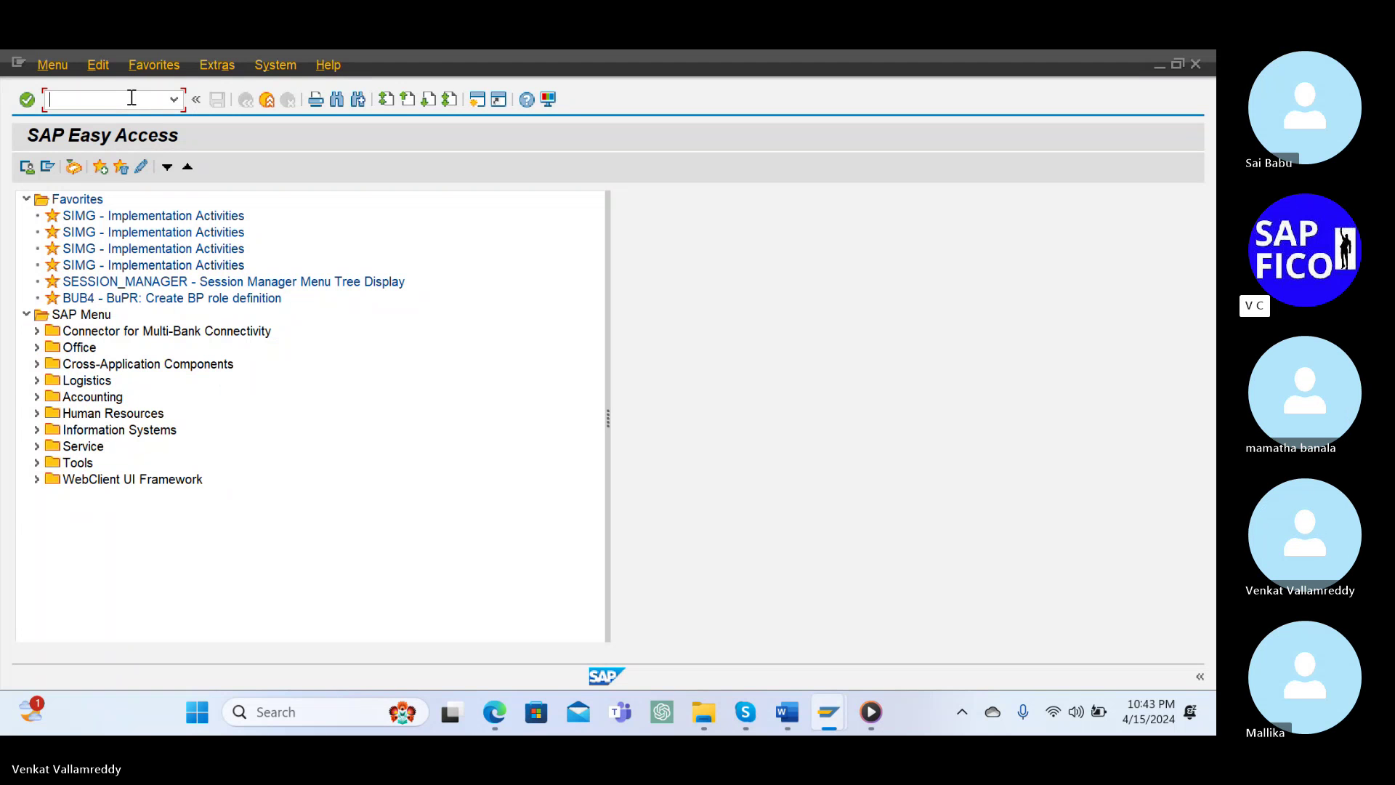
Open transaction FF_5, enable importing data, and set the electronic bank statement format to SWIFT MT940 - Field 86: Structure.
text(/NFF_5)
key(Return)
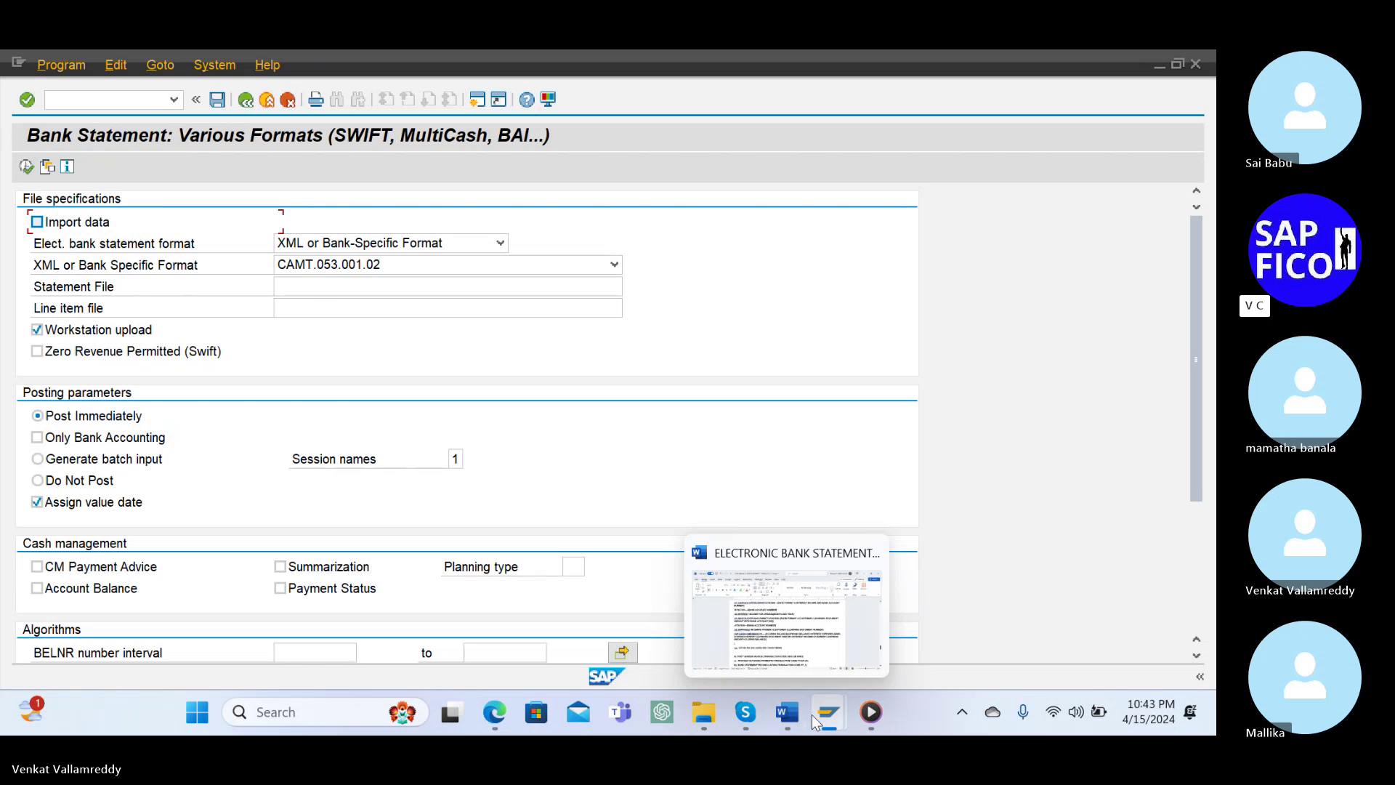
mouse_move(828, 714)
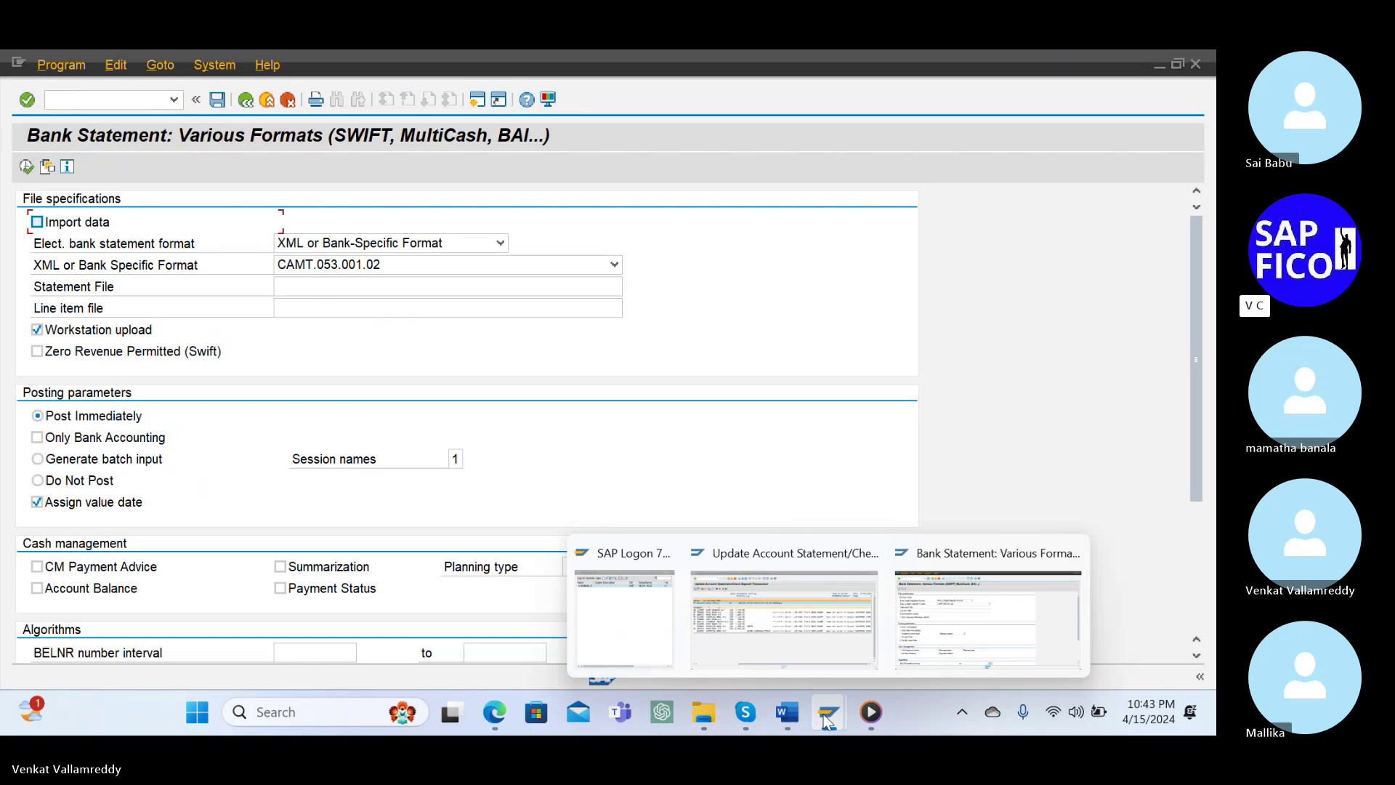
click(957, 639)
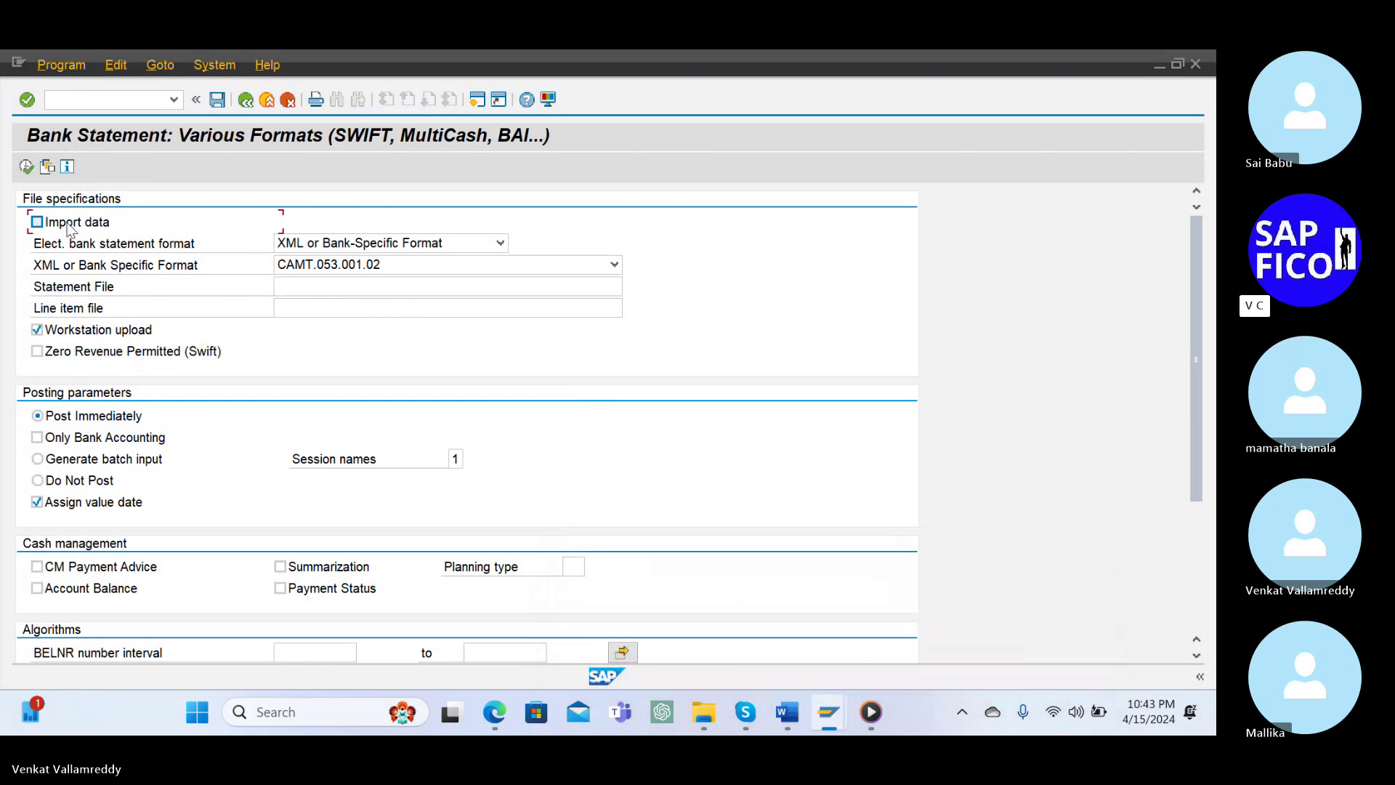
click(473, 245)
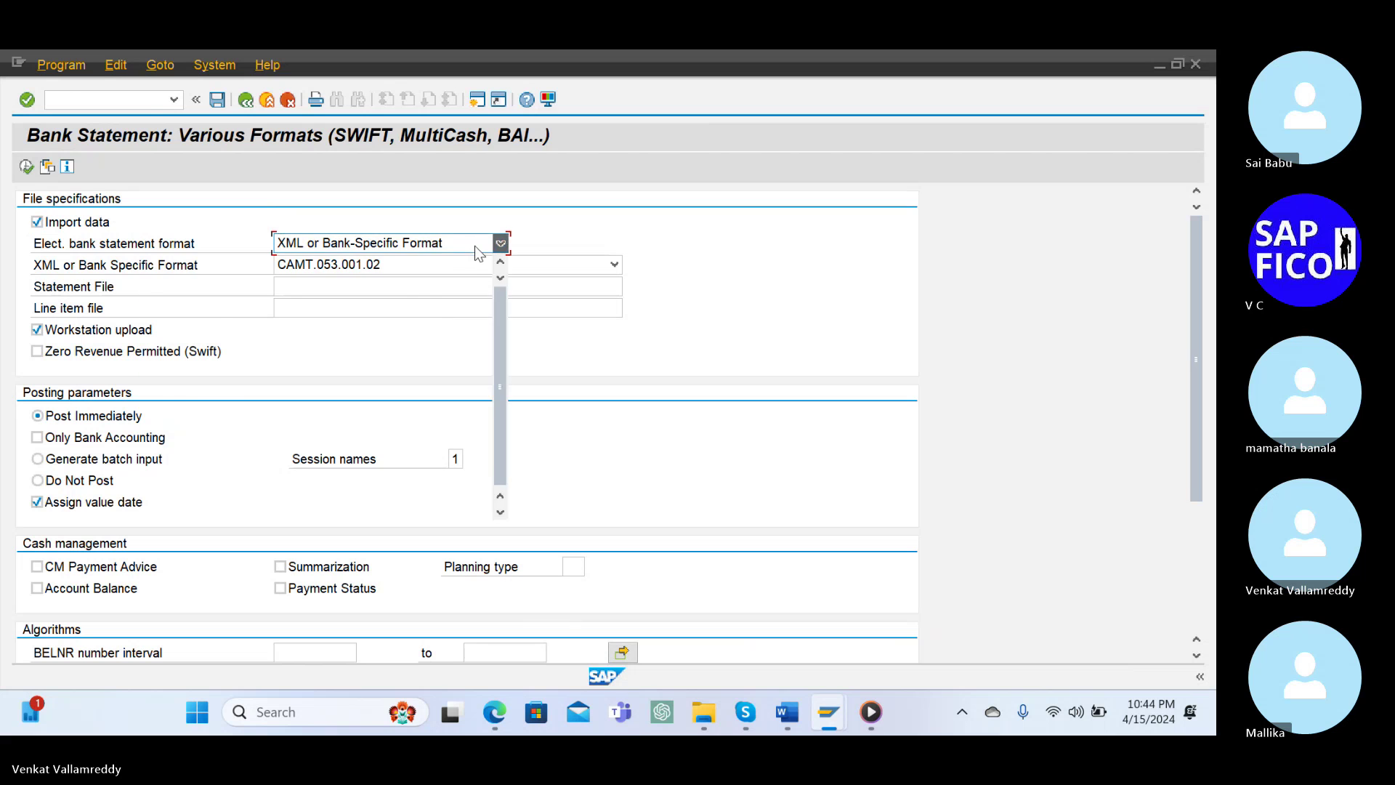
click(440, 301)
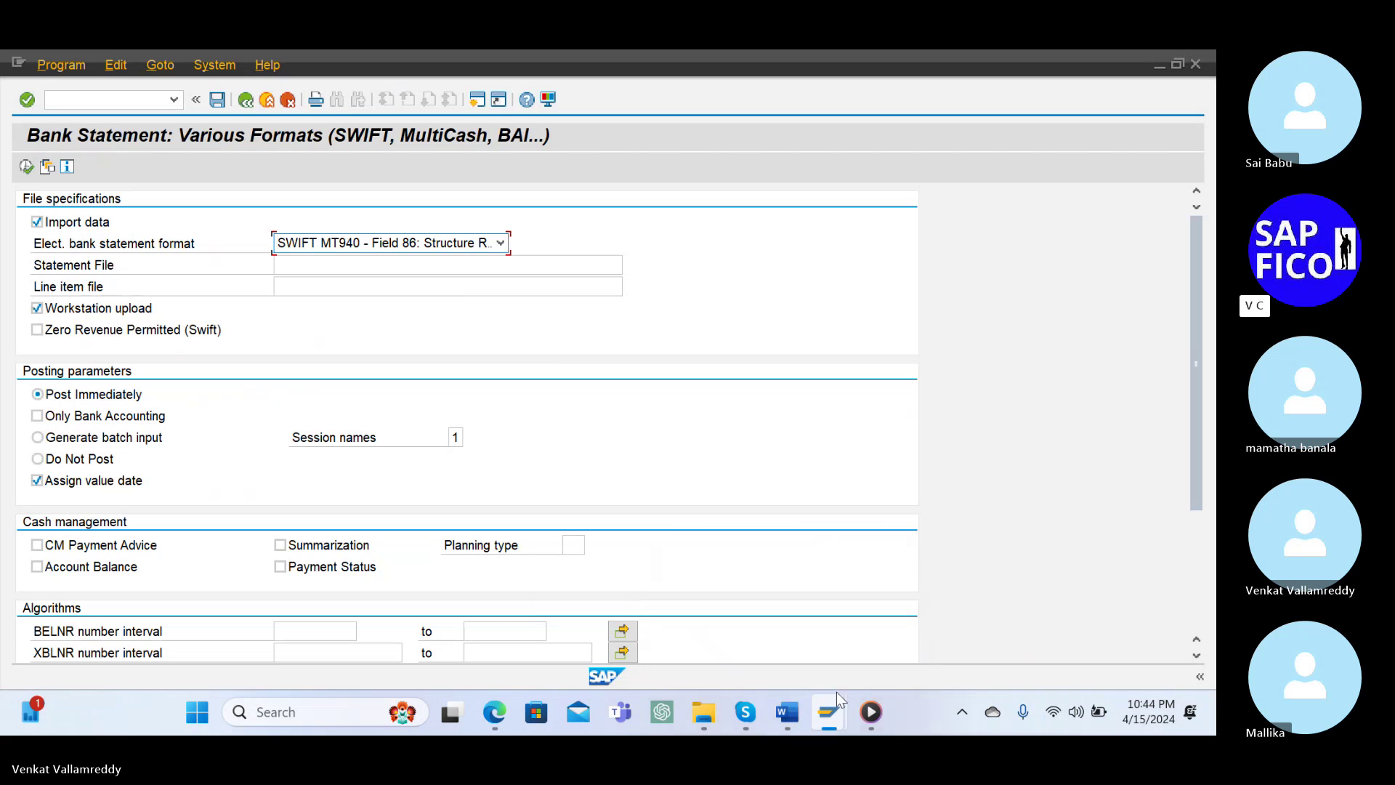
Review the errors in the bank statement posting log, and replace the statement import session with transaction OBC4.
mouse_move(829, 712)
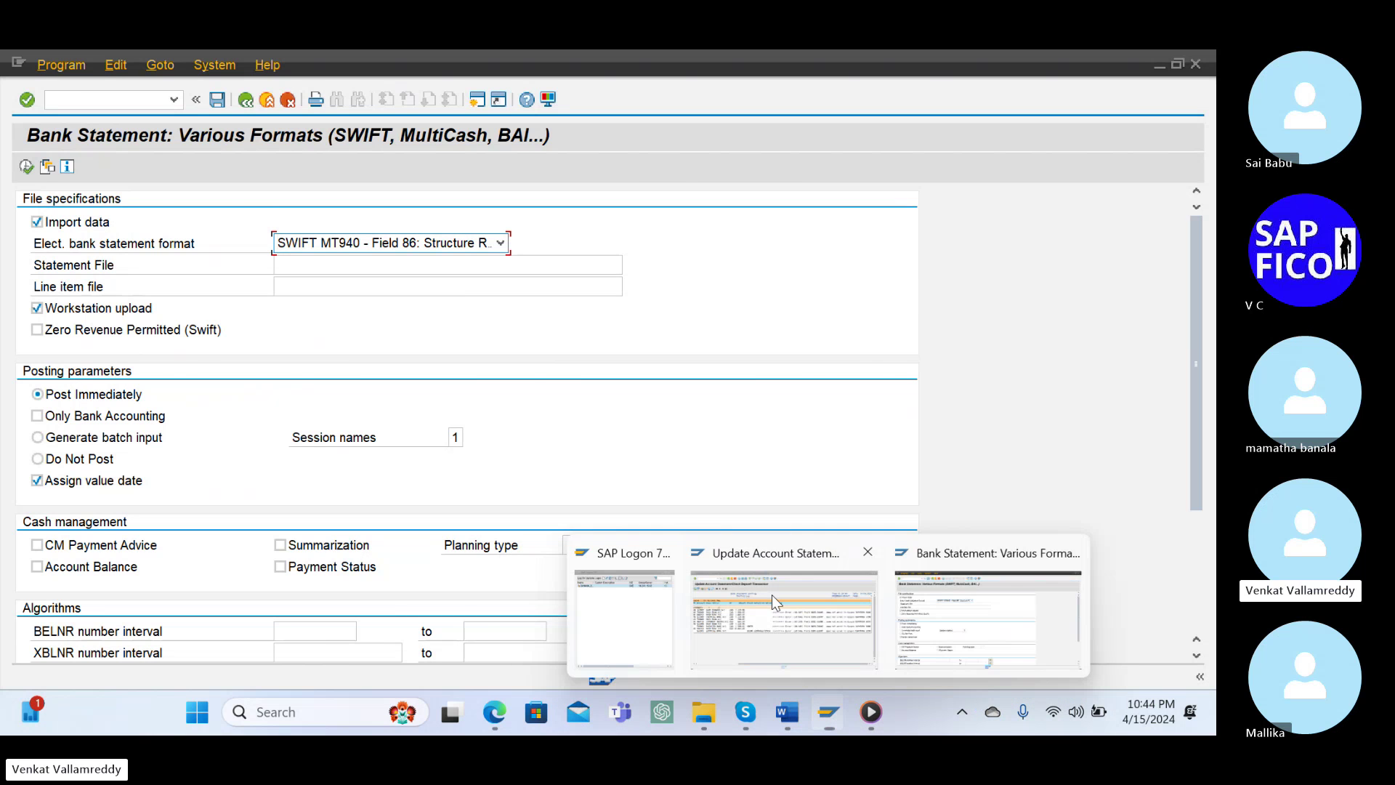
click(771, 594)
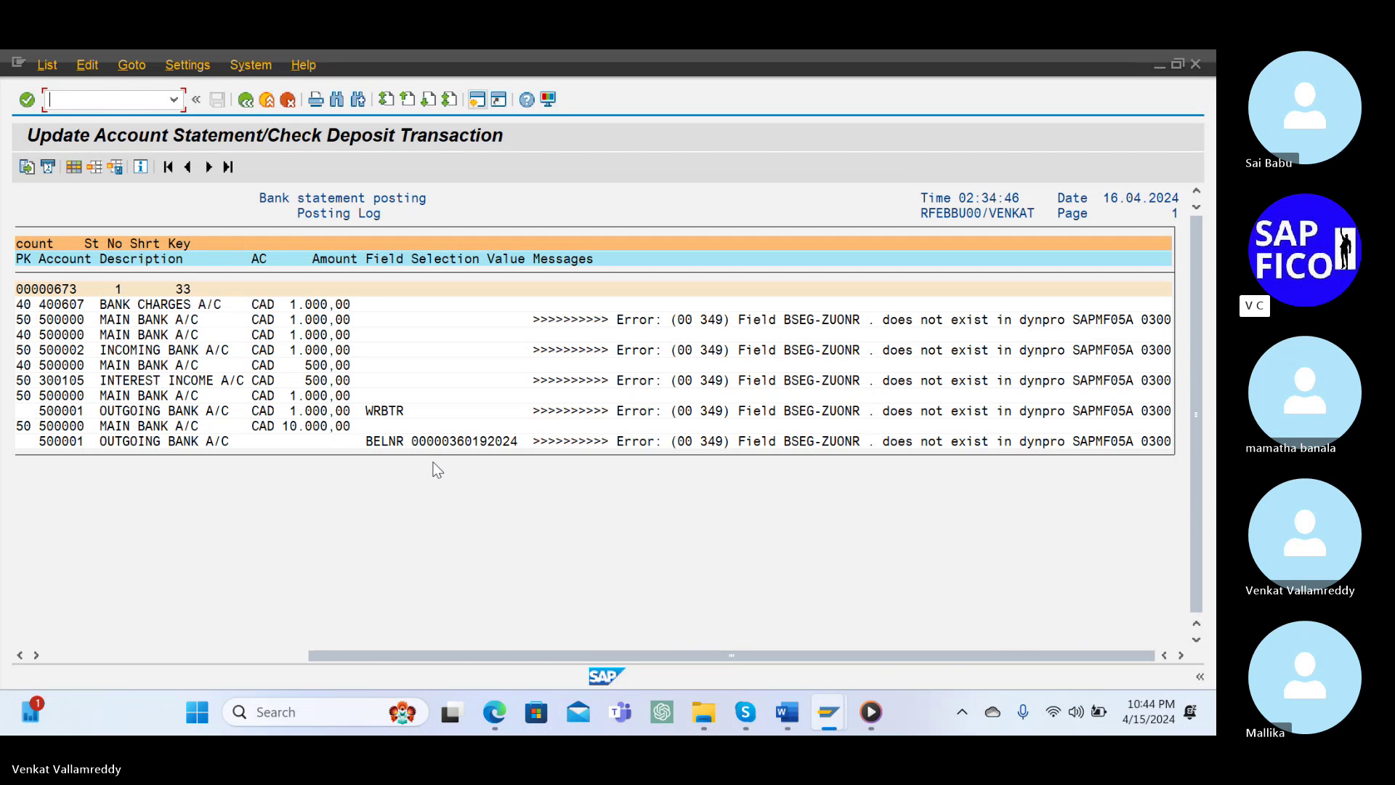
mouse_move(834, 702)
click(984, 614)
click(130, 101)
text(/NOBC4)
key(Return)
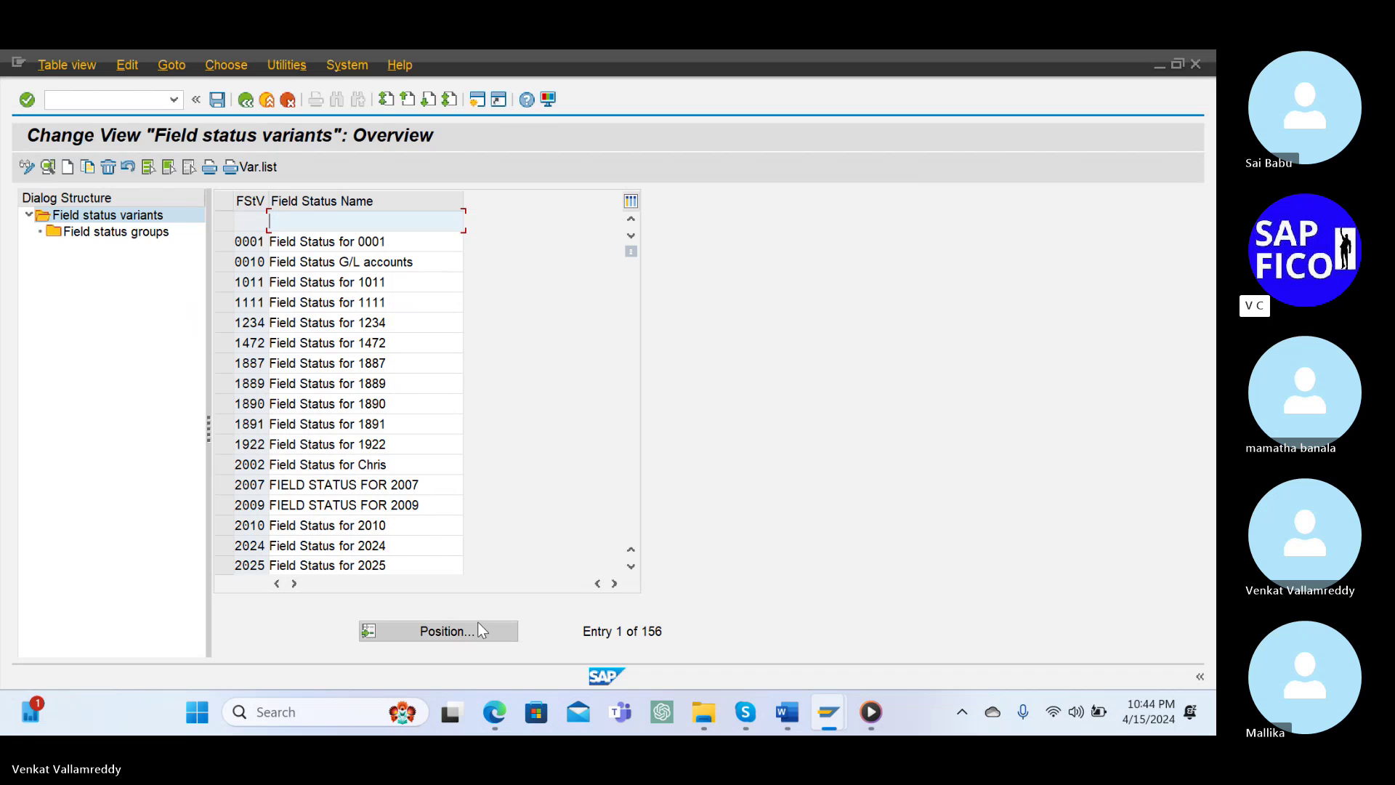
Create an additional SAP session and start transaction FS00 in it.
click(477, 99)
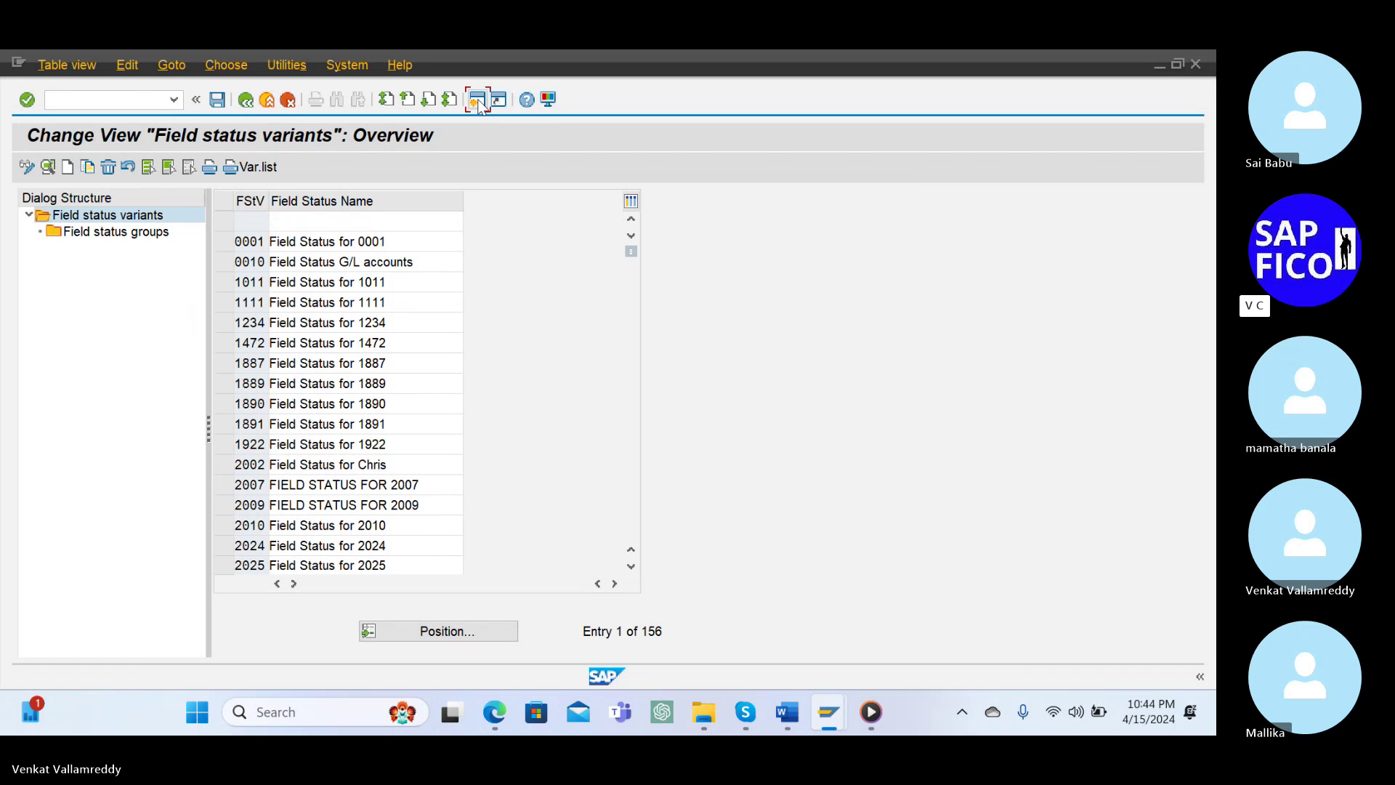
text(/N)
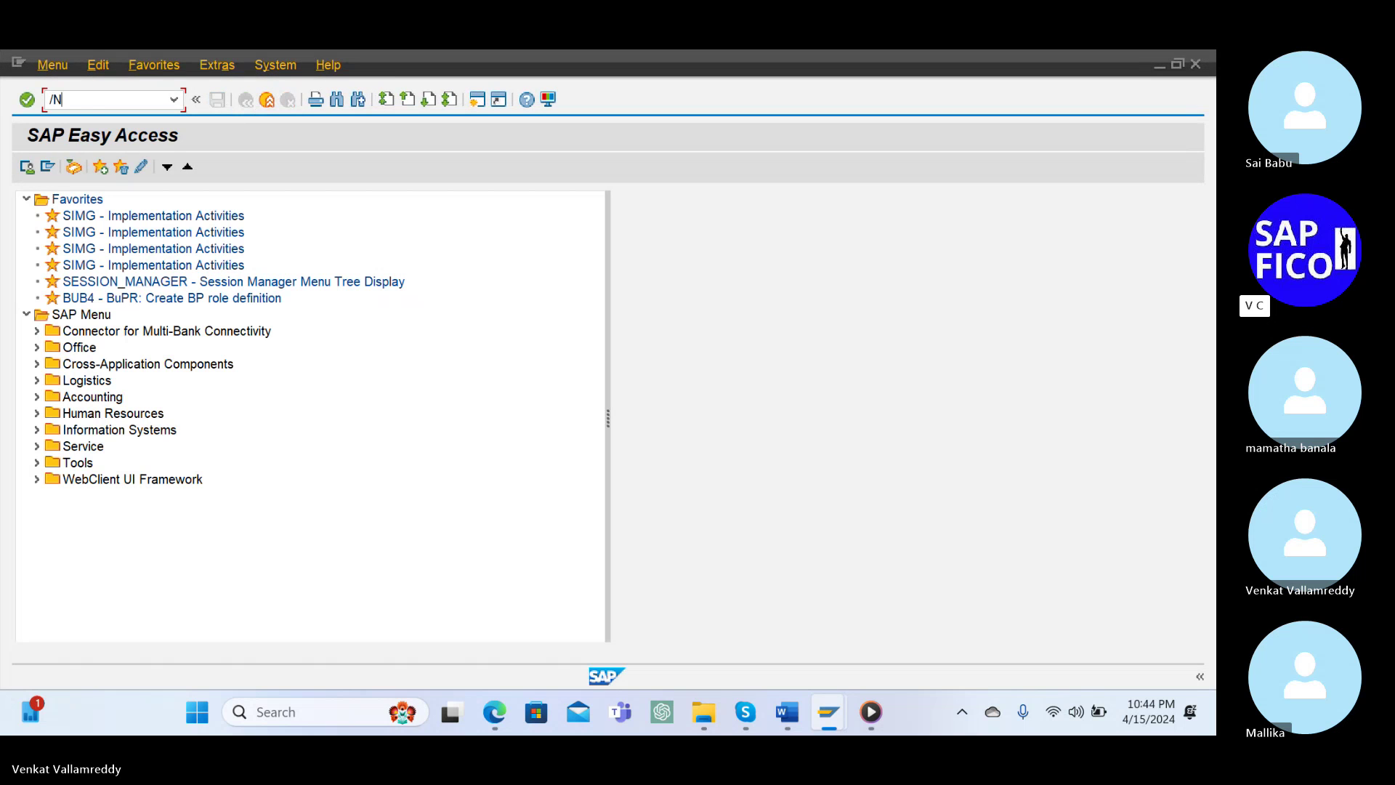
text(FS00)
key(Return)
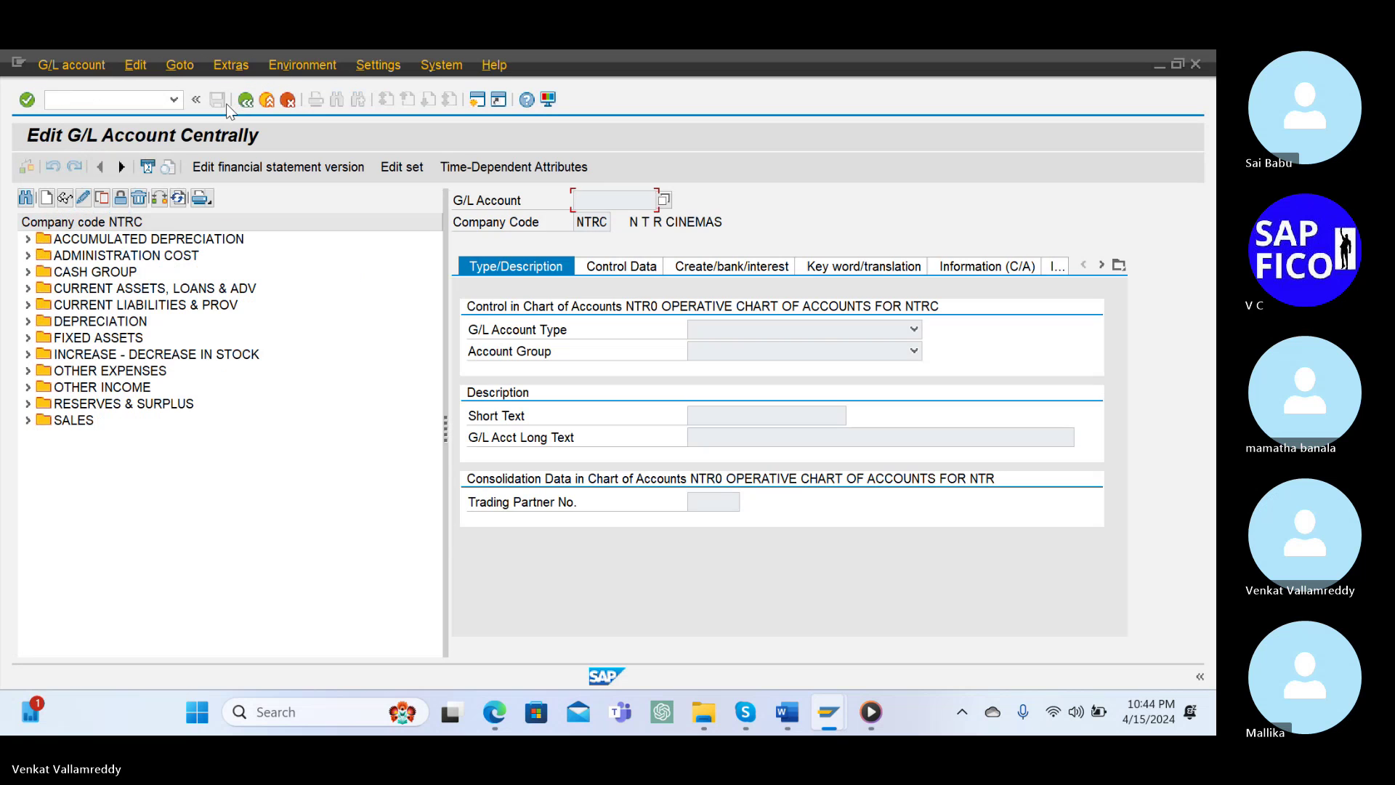
Open MAIN BANK A/C from the CASH GROUP in change mode and check its field status group.
click(27, 273)
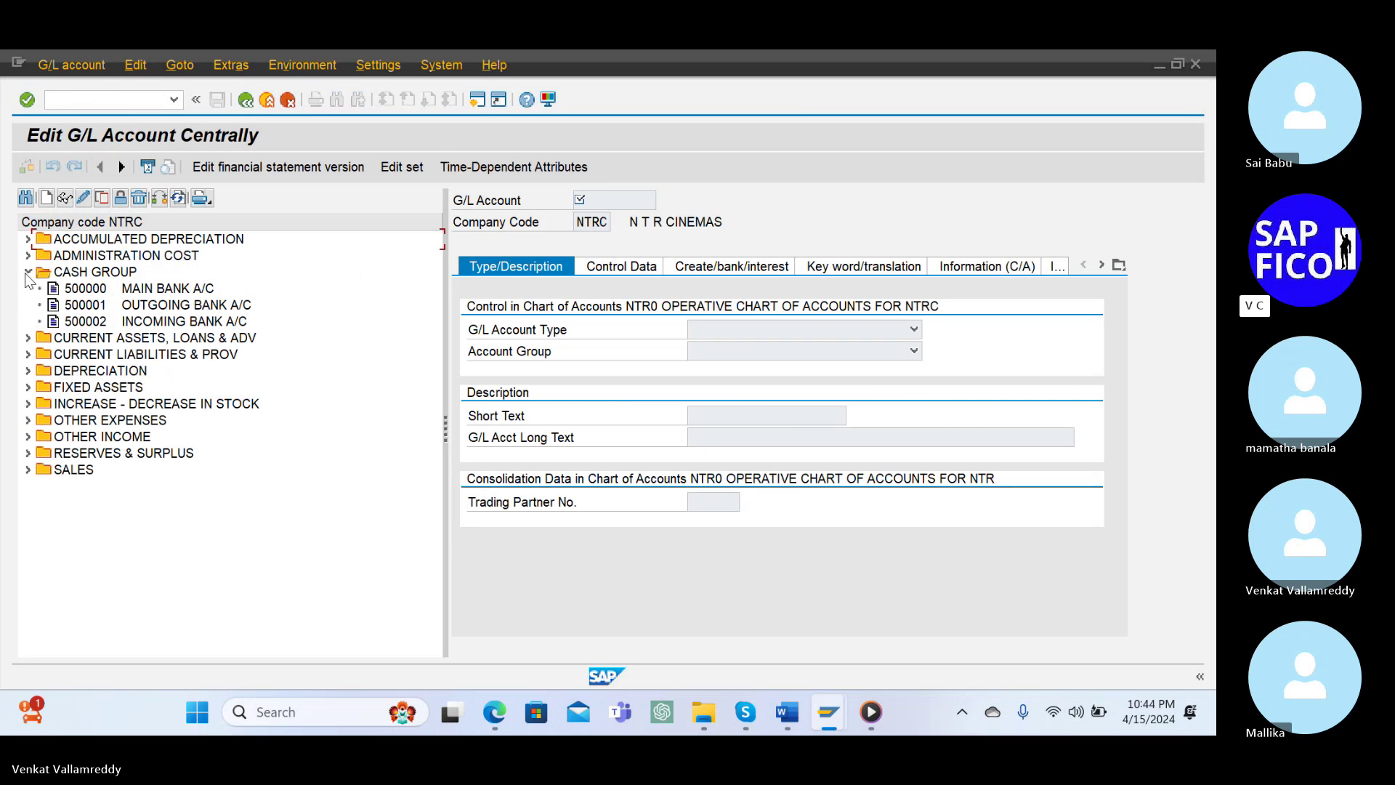
double_click(147, 289)
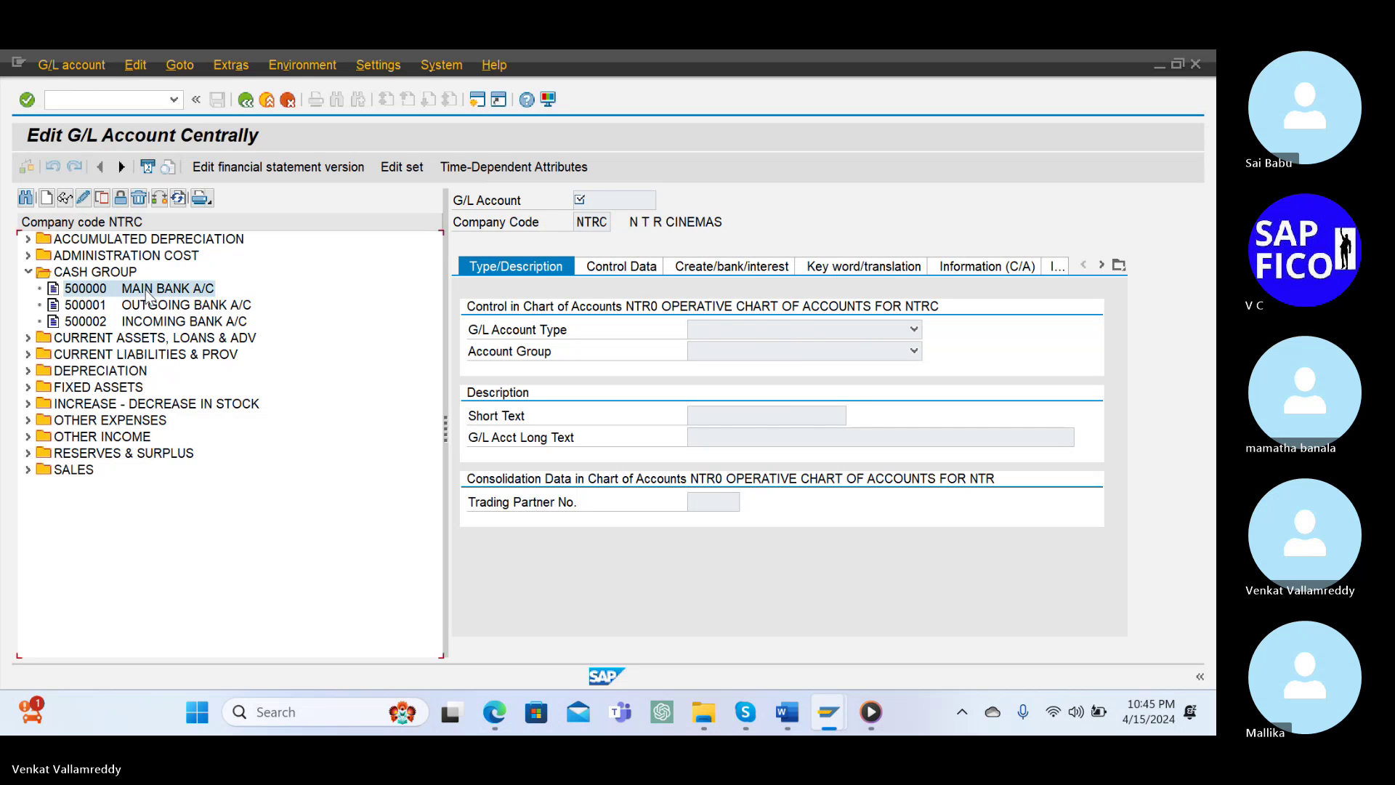
click(83, 197)
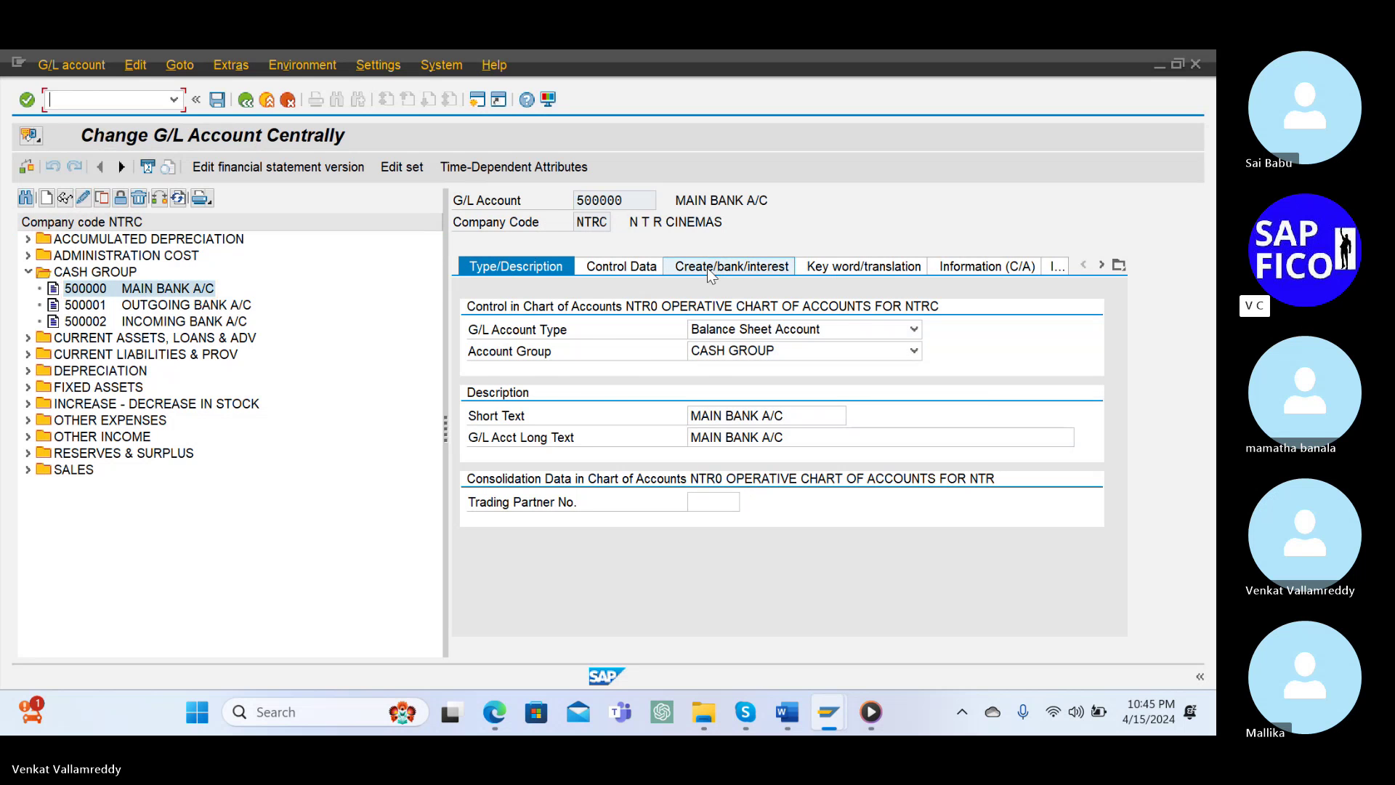
click(708, 268)
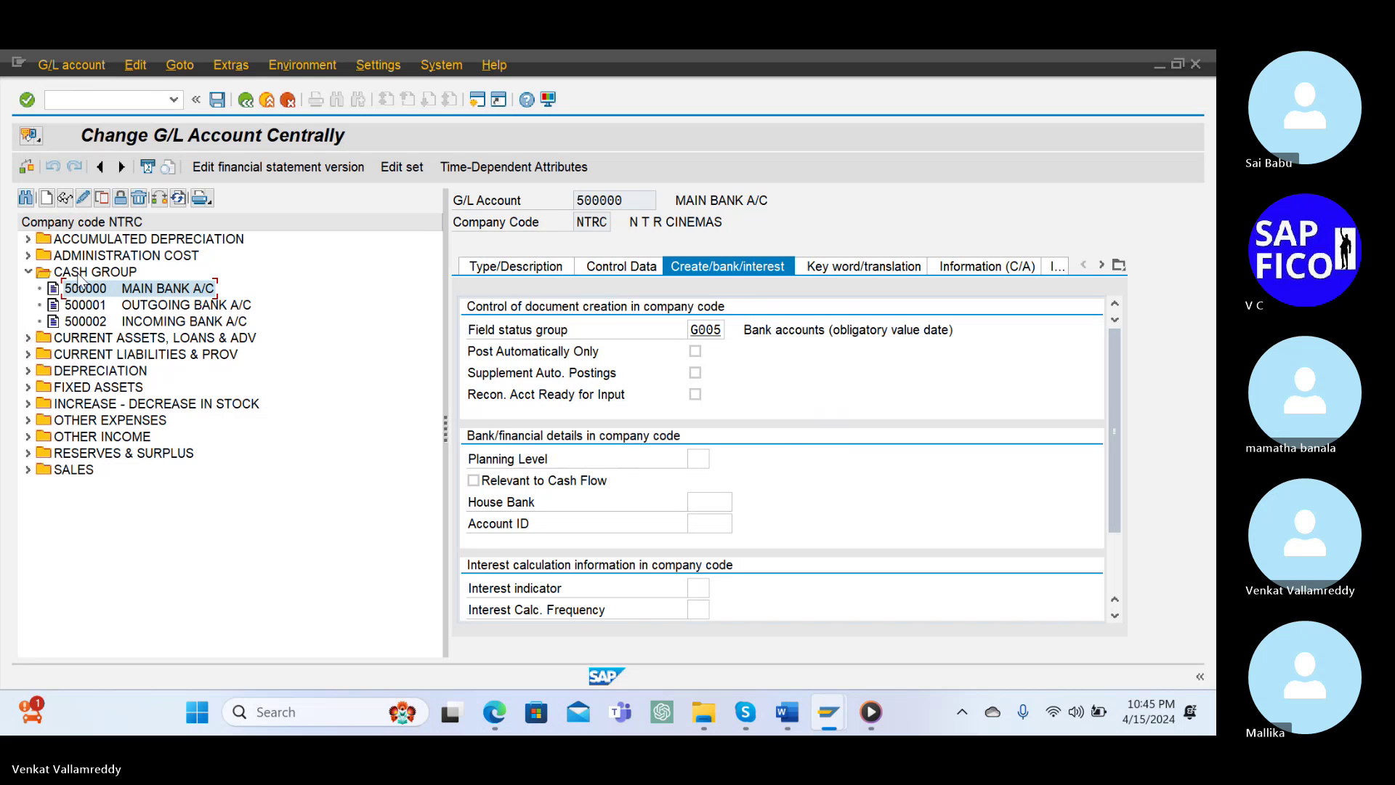
Recheck the accounts in the posting log, and inspect the field status group of INTEREST INCOME A/C under OTHER INCOME.
click(101, 307)
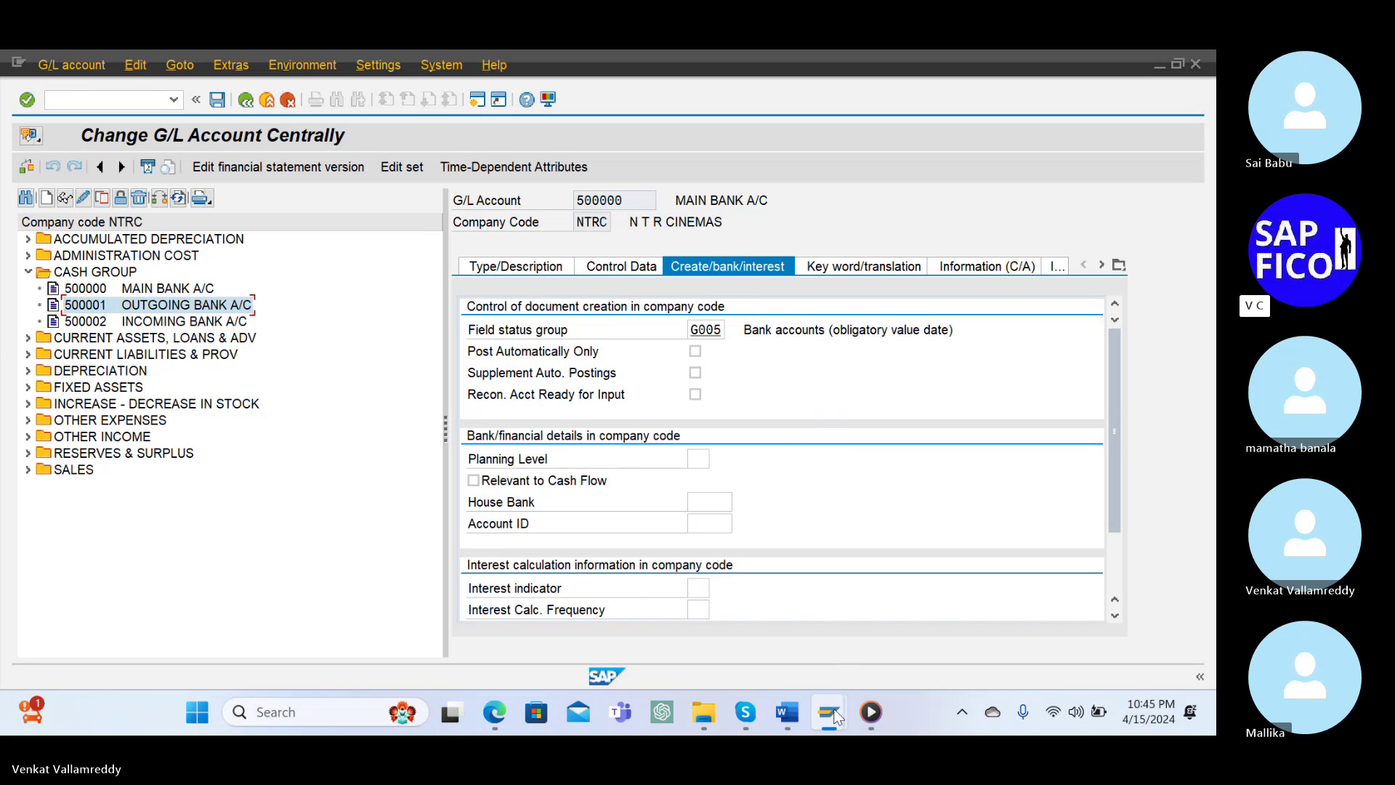
mouse_move(836, 716)
click(678, 652)
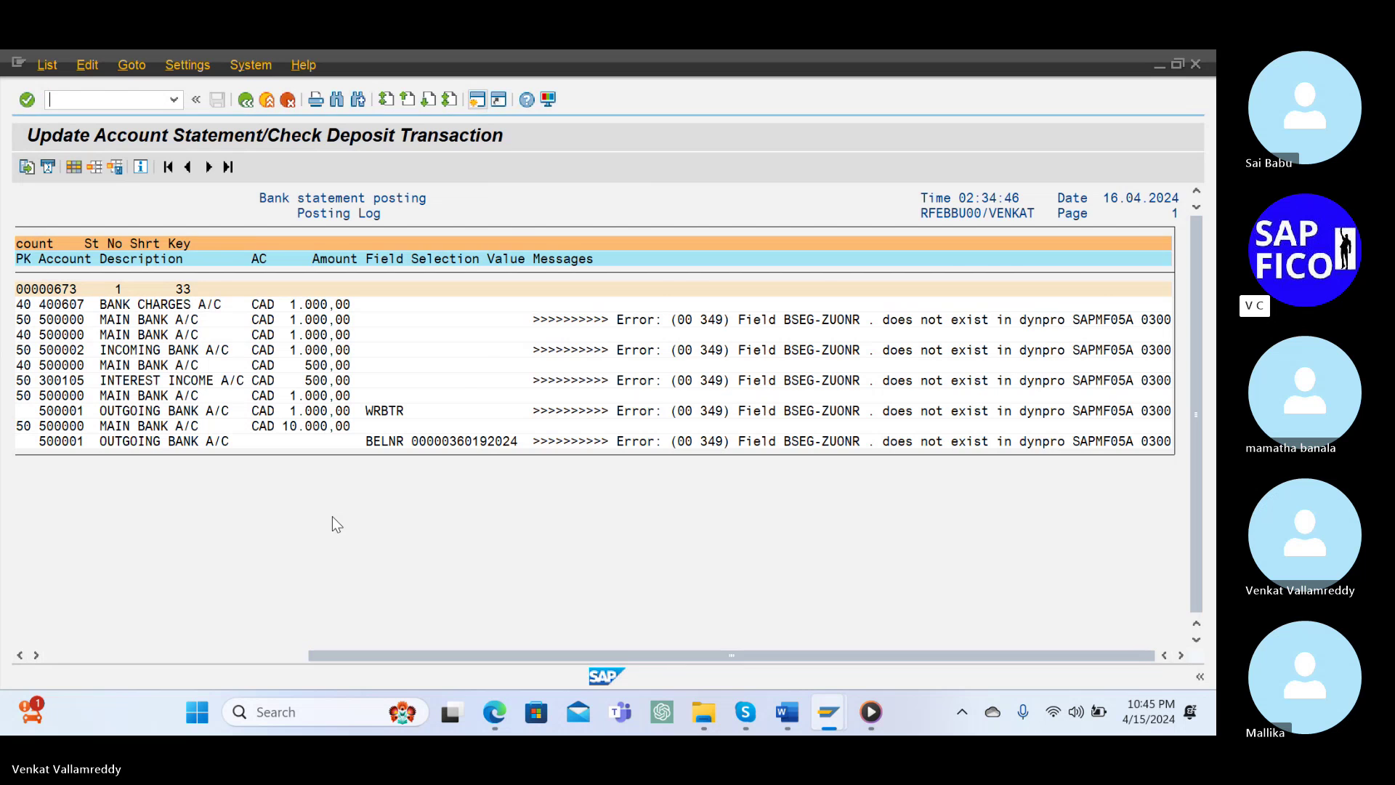
key(alt+Tab)
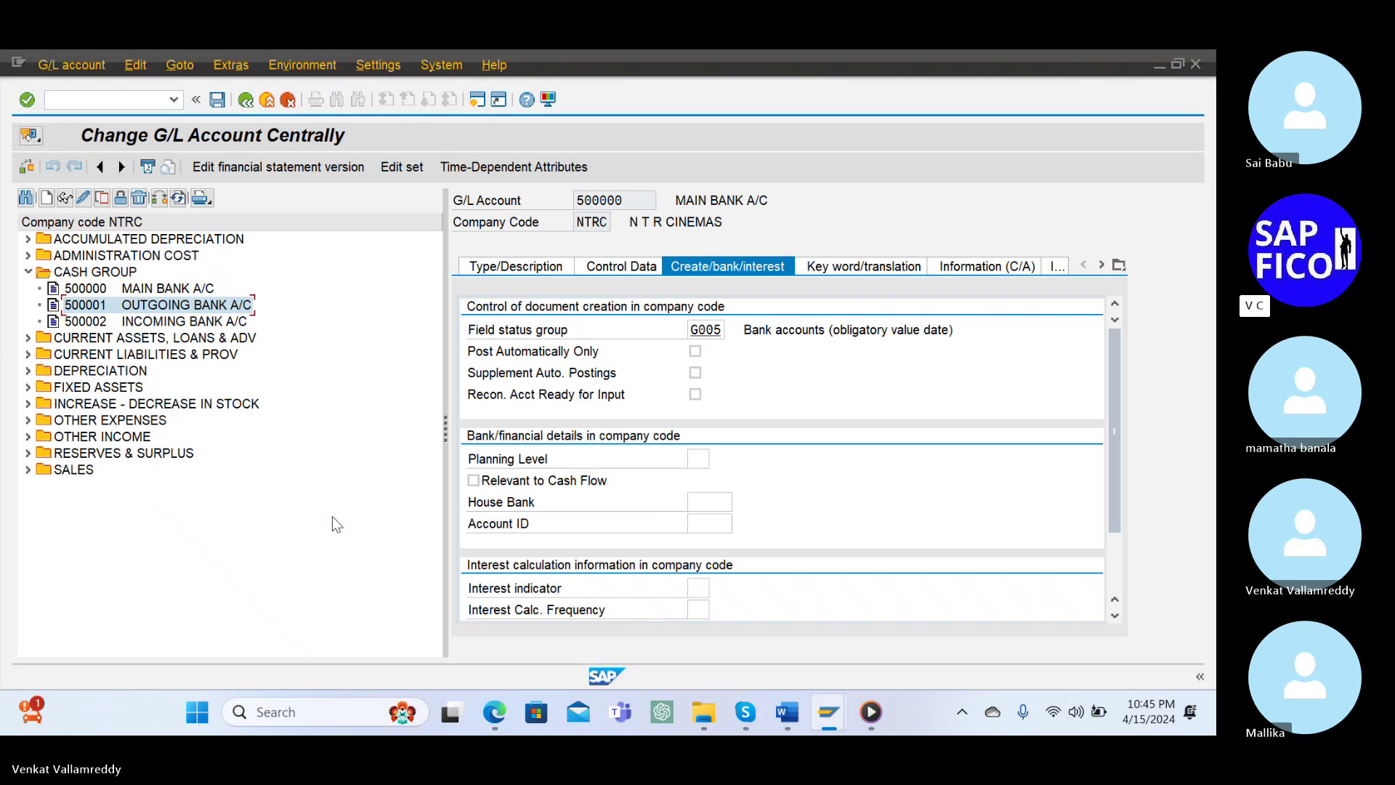
click(28, 437)
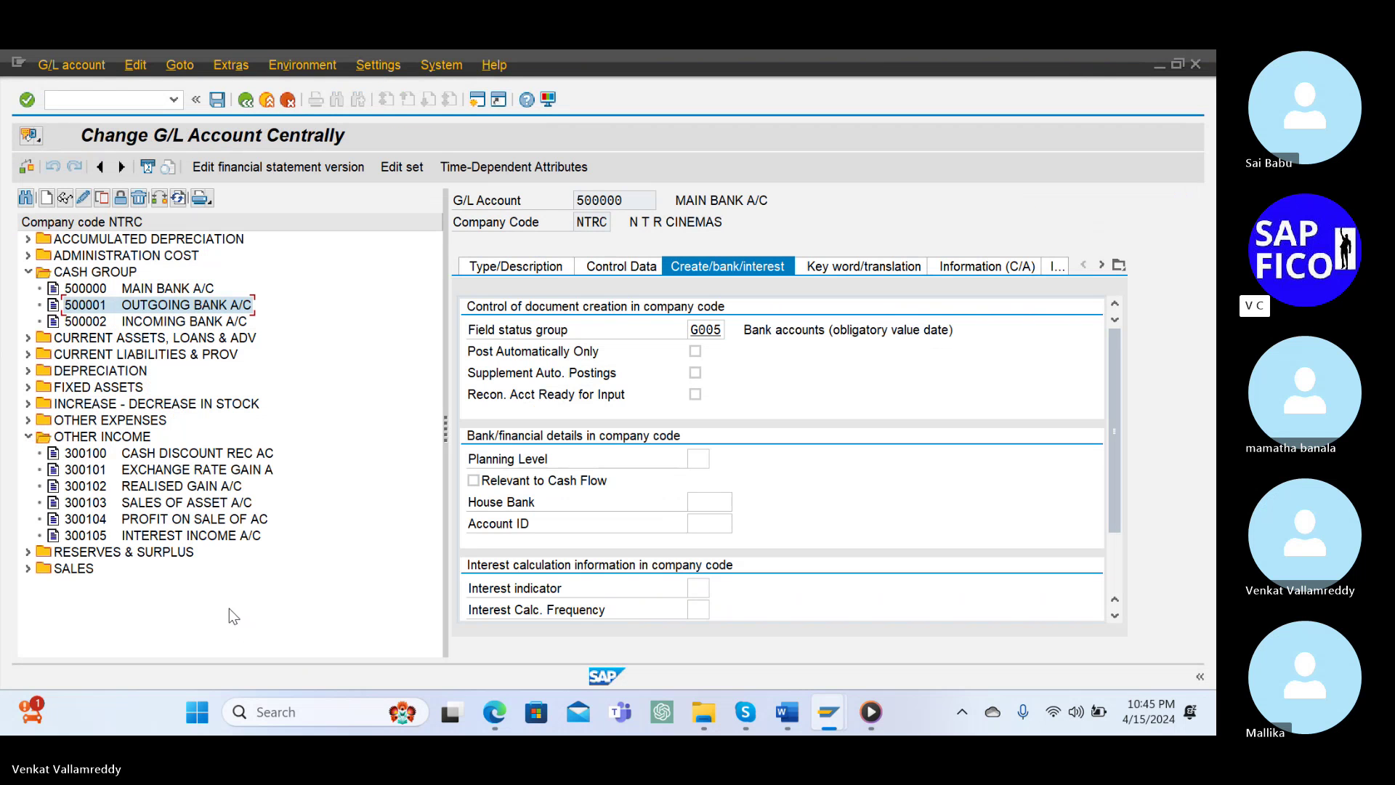
double_click(175, 537)
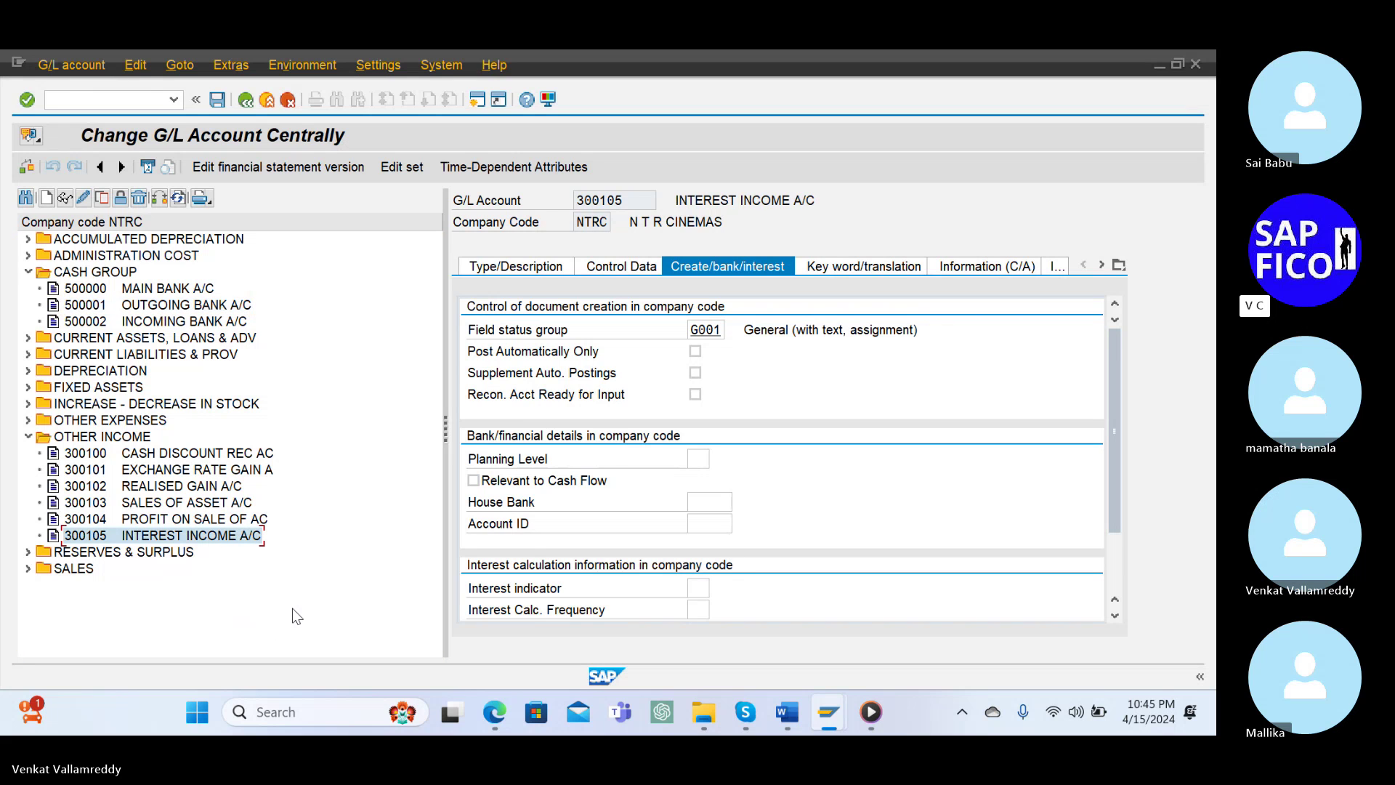
Switch to the field status variants session and look for the company's variant among entries beginning with NT.
mouse_move(829, 716)
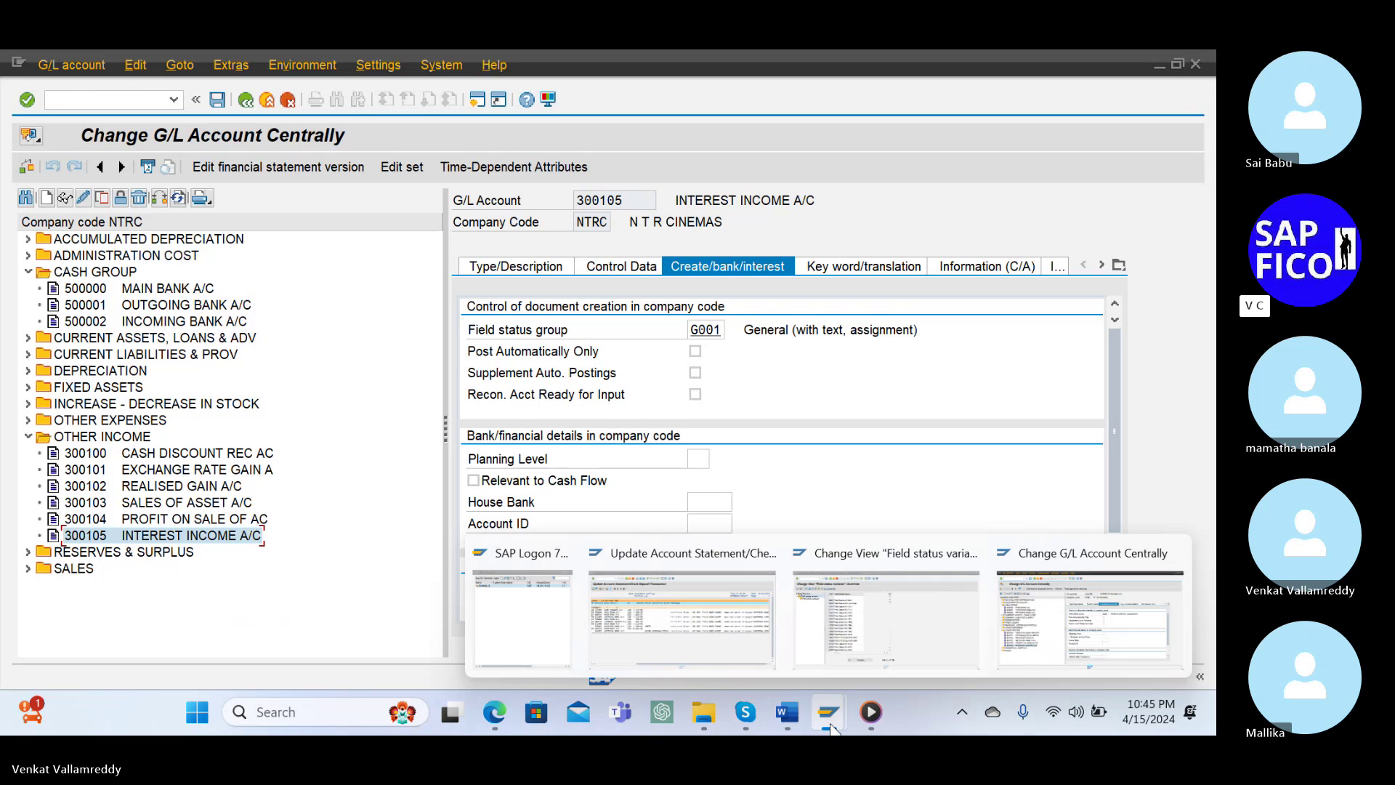
click(823, 614)
click(445, 630)
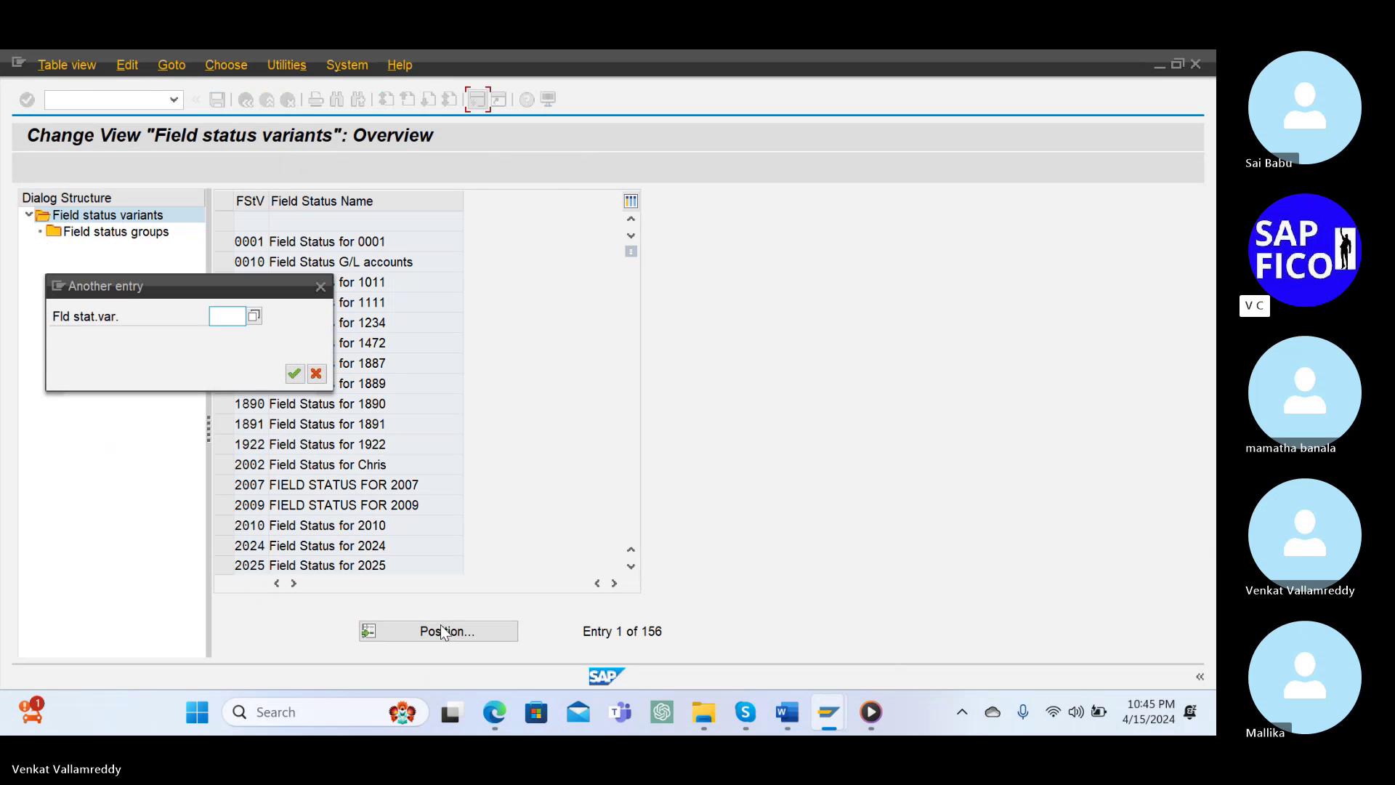
text(NT)
key(Down)
key(Down)
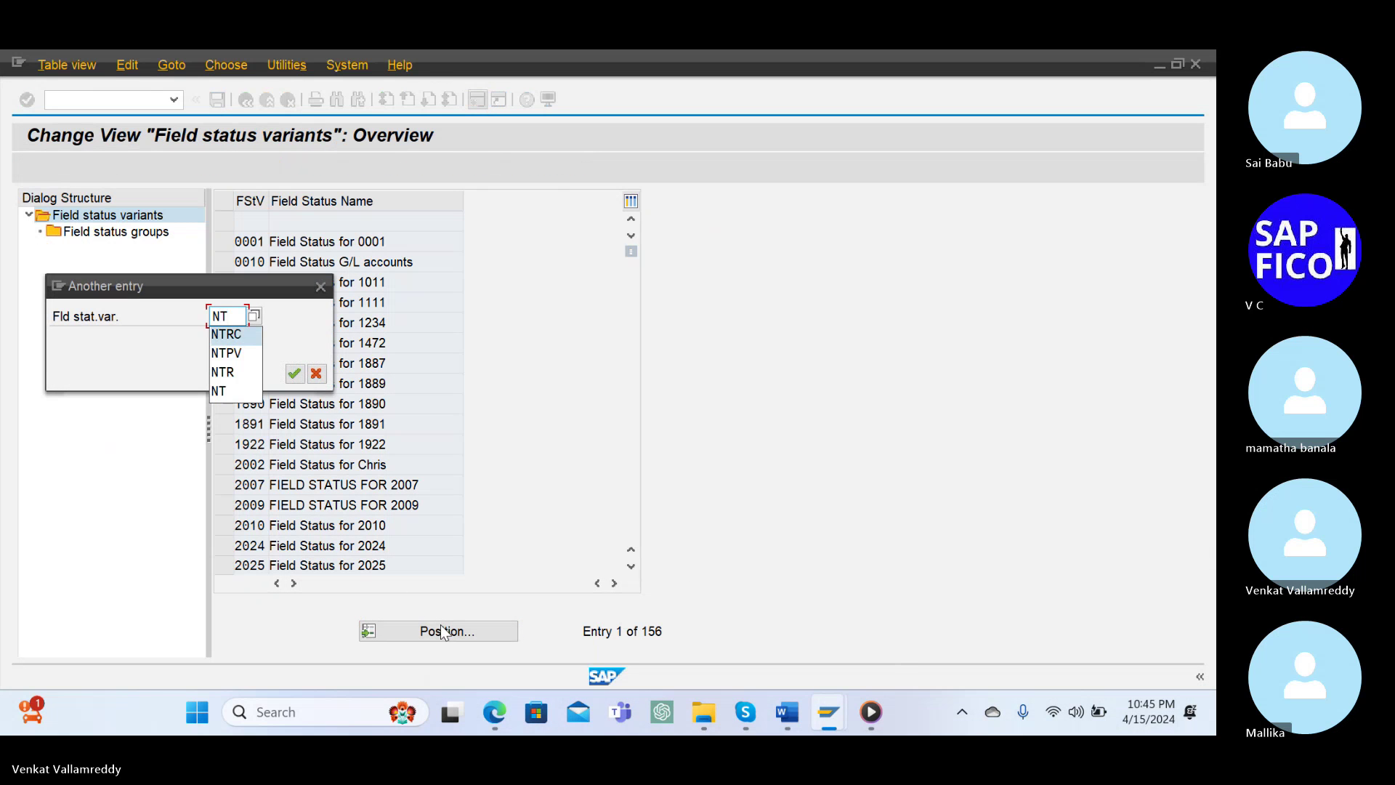
key(Up)
key(Return)
key(Return)
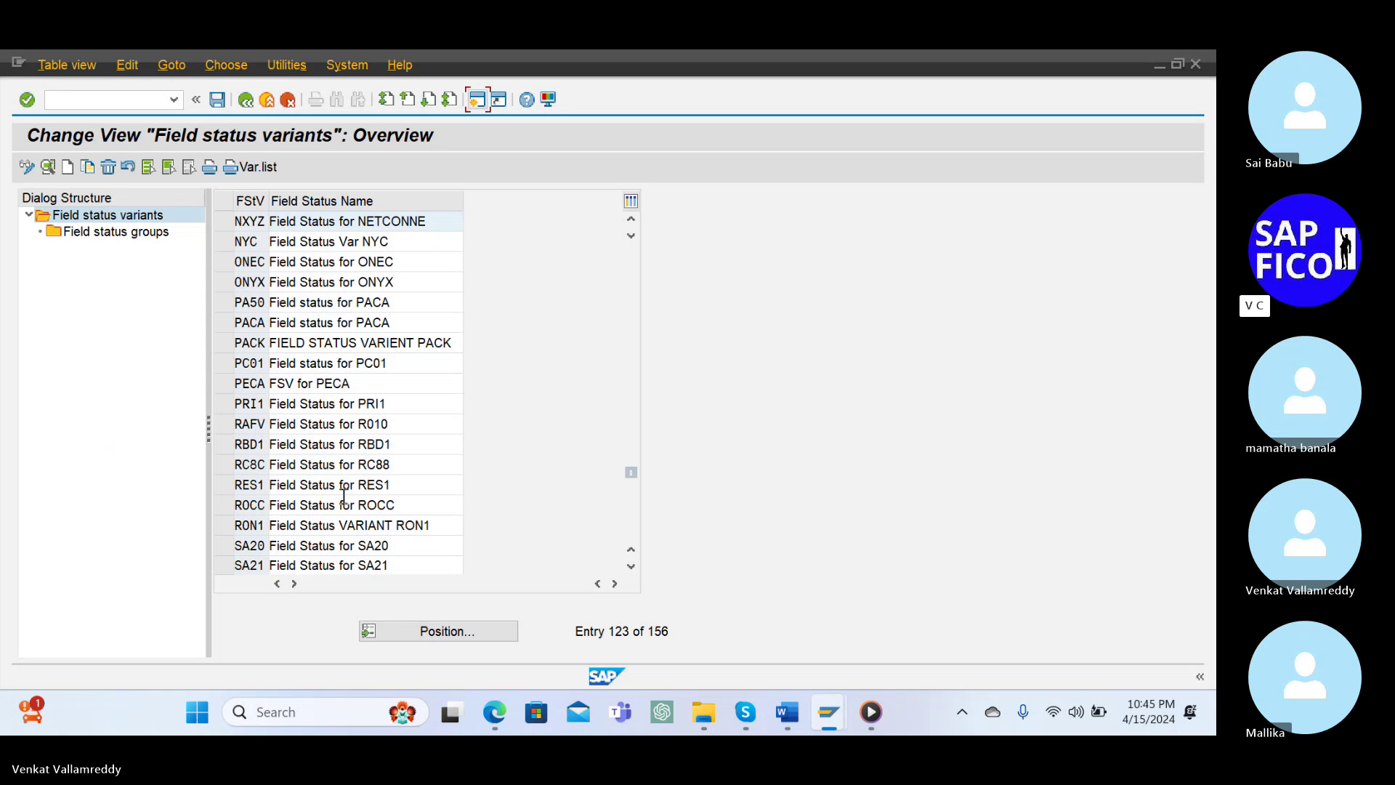
click(464, 638)
key(Down)
key(Down)
key(Down)
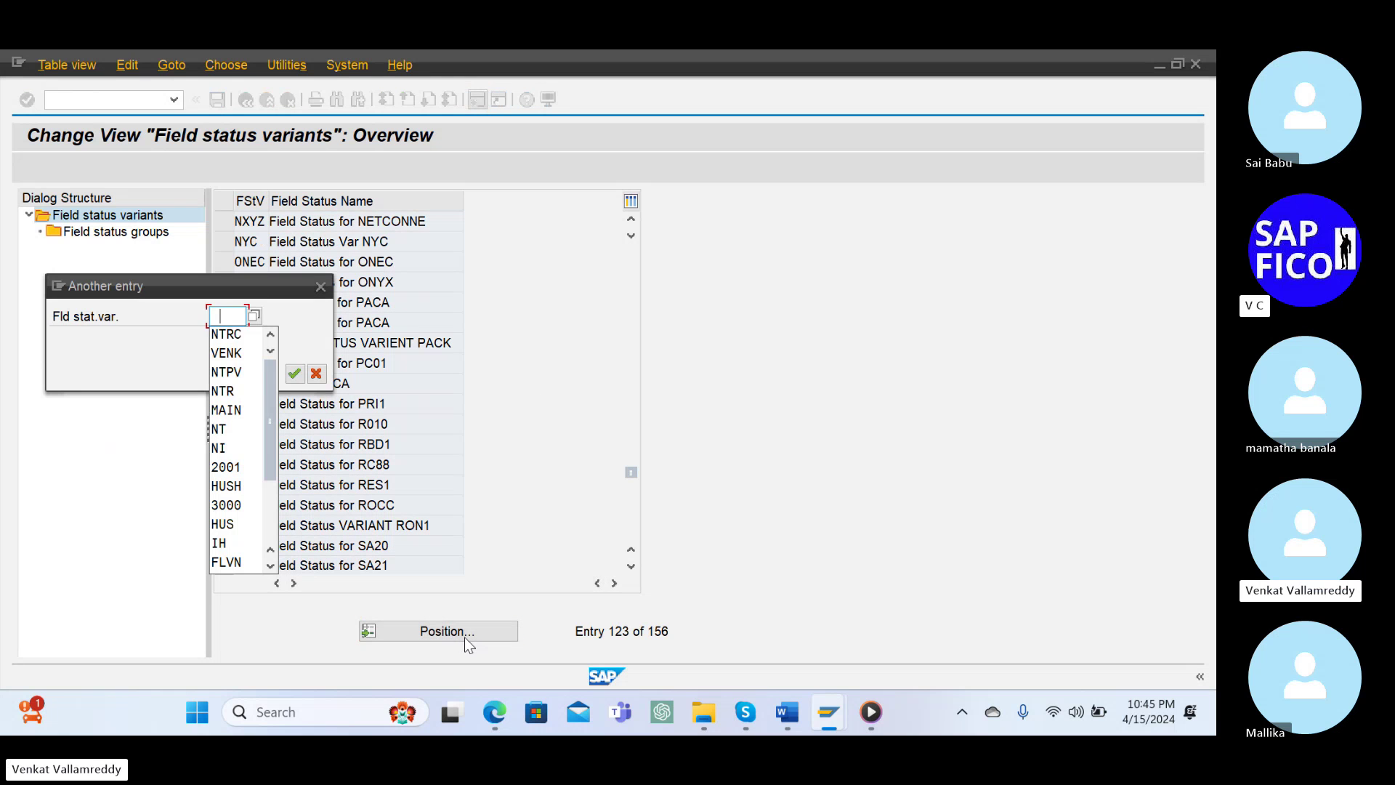
key(Escape)
key(Escape)
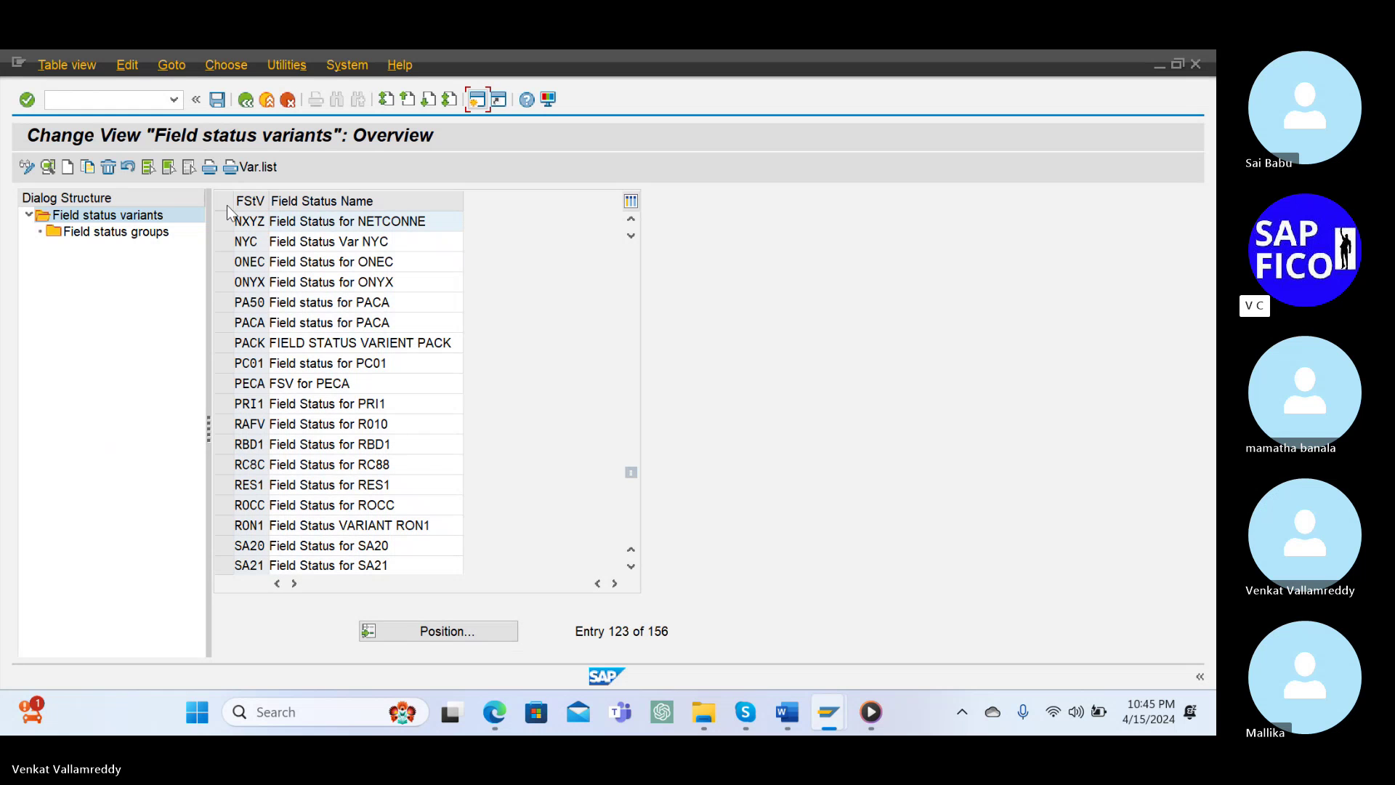
click(461, 631)
key(Down)
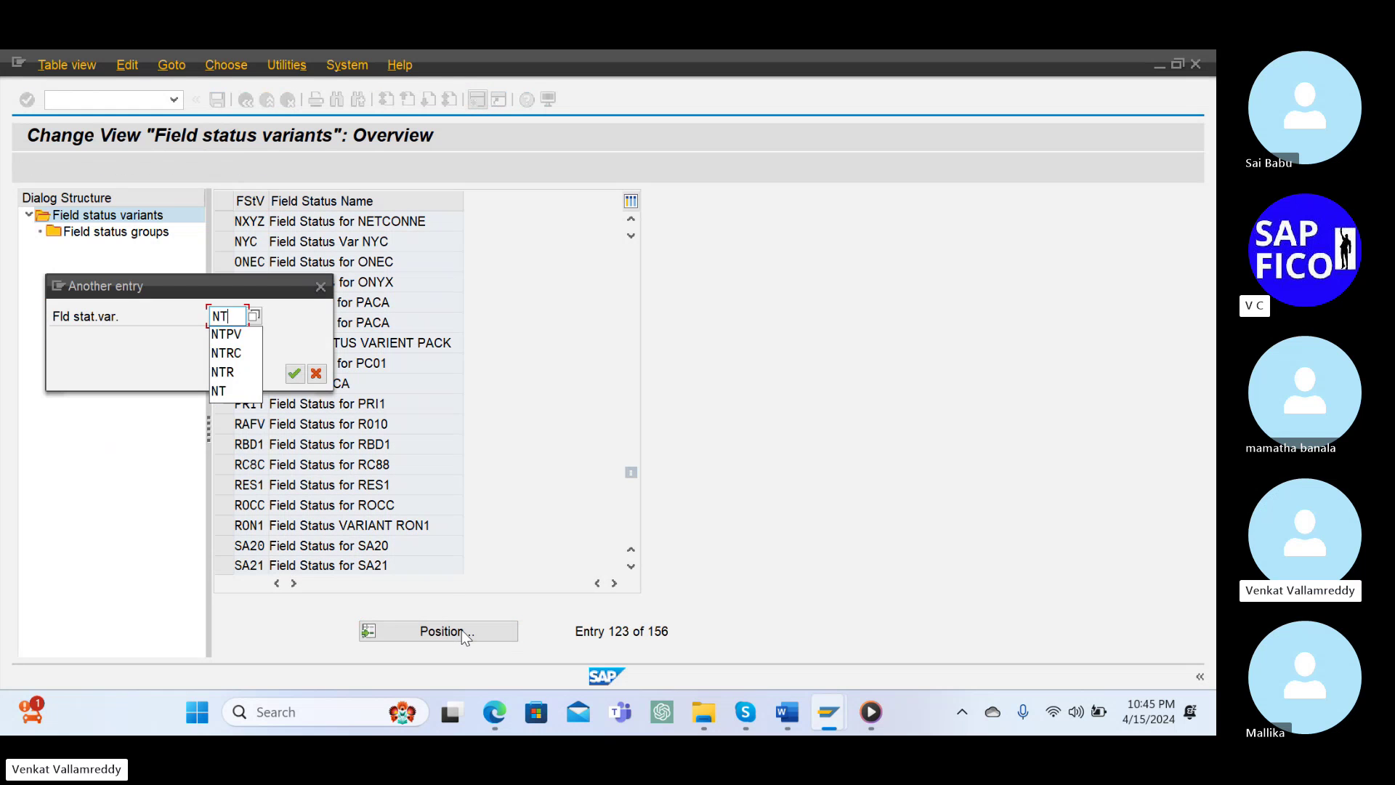
key(Escape)
key(Escape)
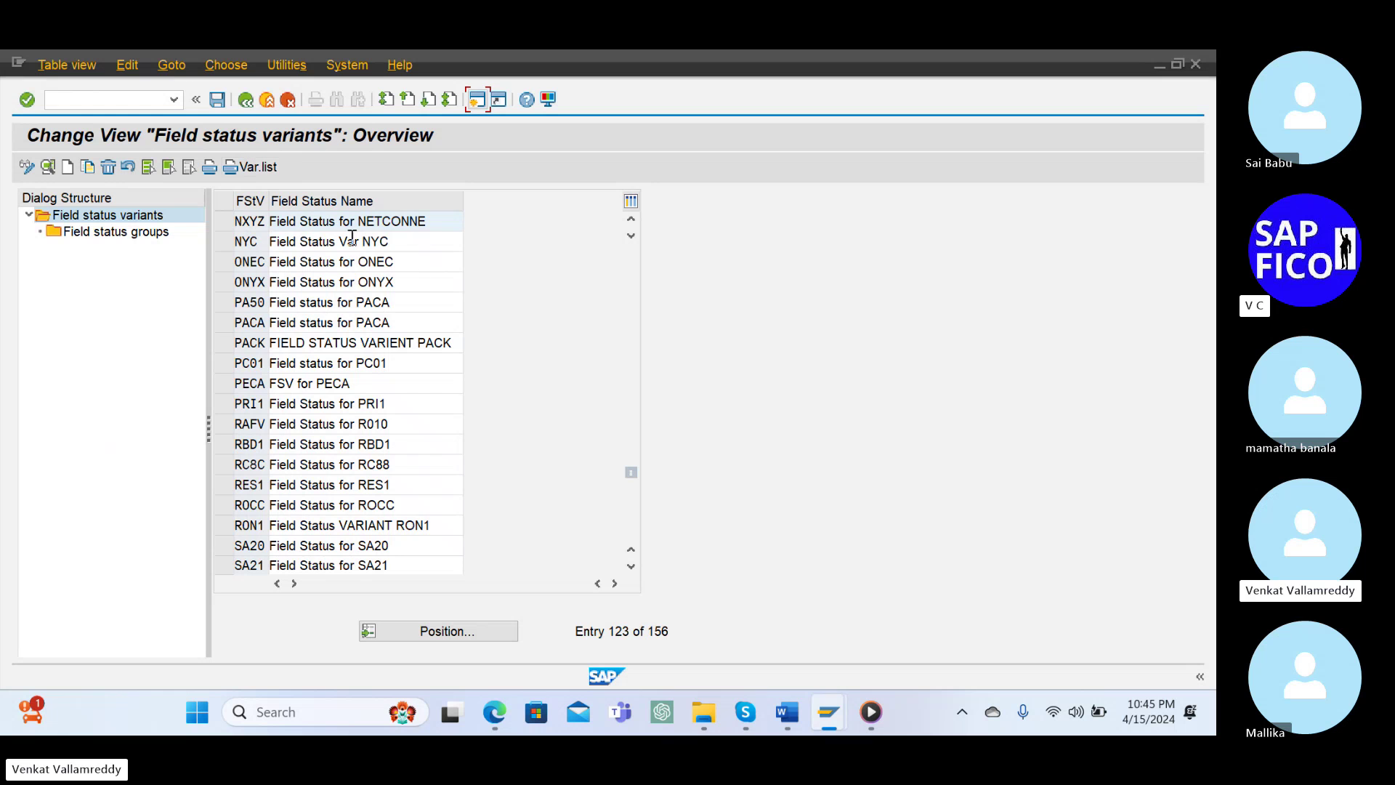
Search the field status variants again from the start of the list, positioning on NT and browsing the preceding entries.
scroll(314, 385, up, 5)
scroll(314, 385, up, 15)
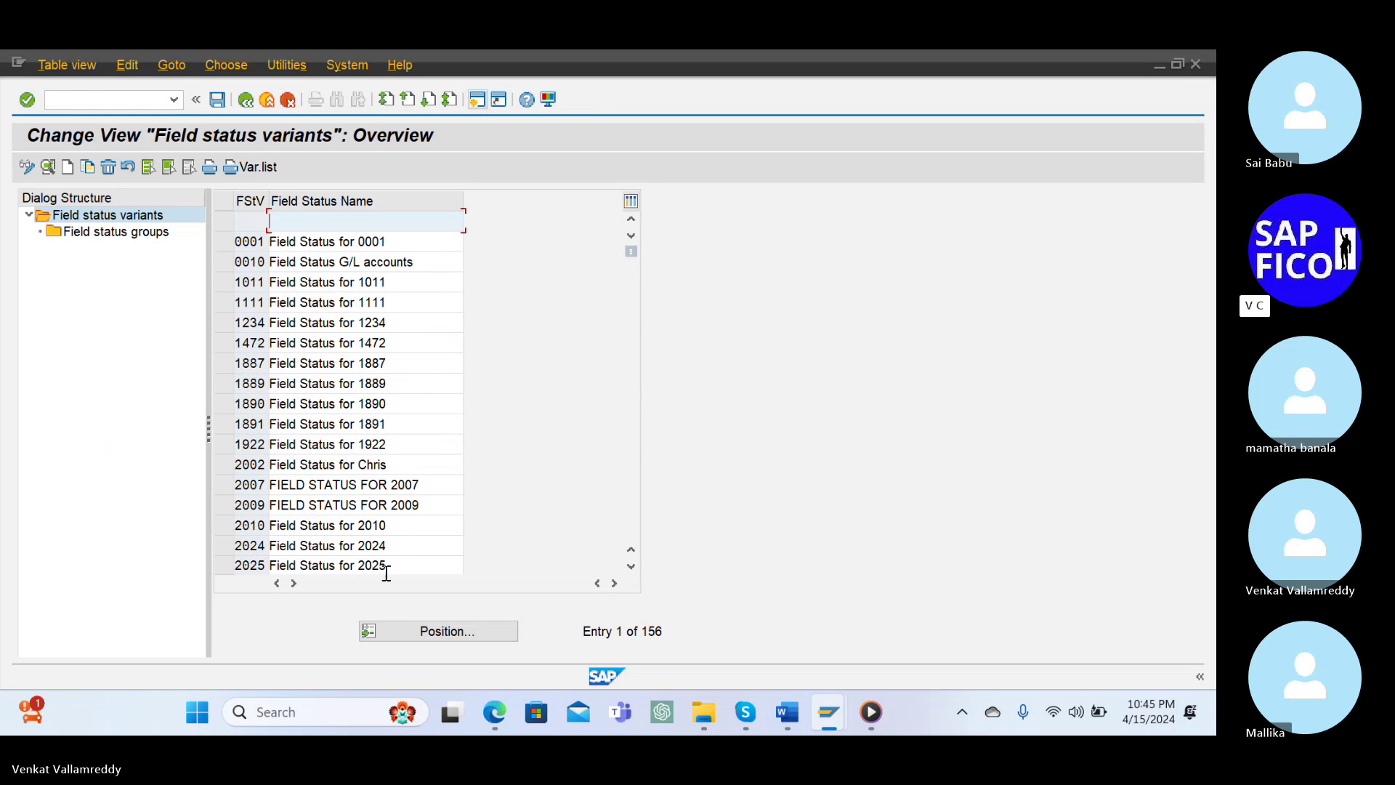
click(411, 631)
text(NT)
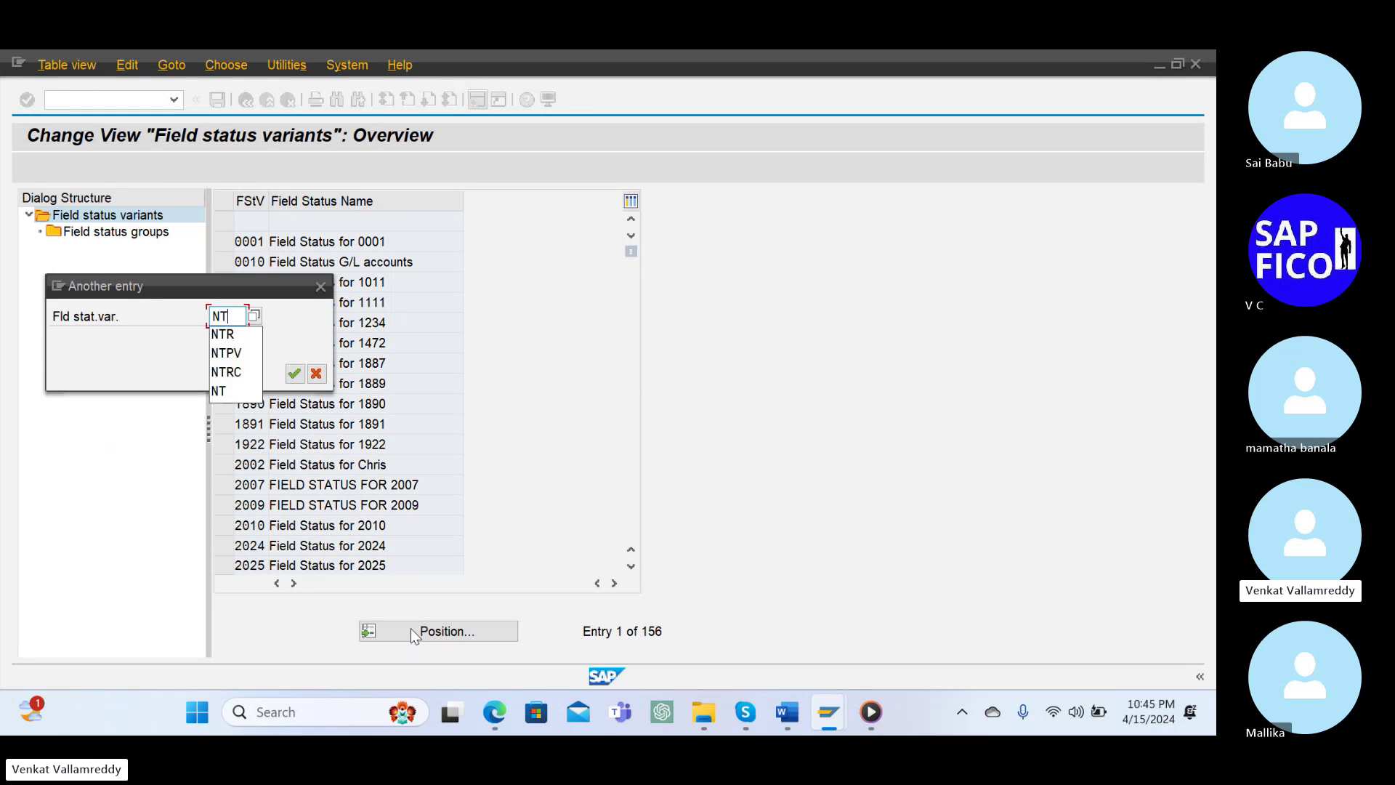
key(Return)
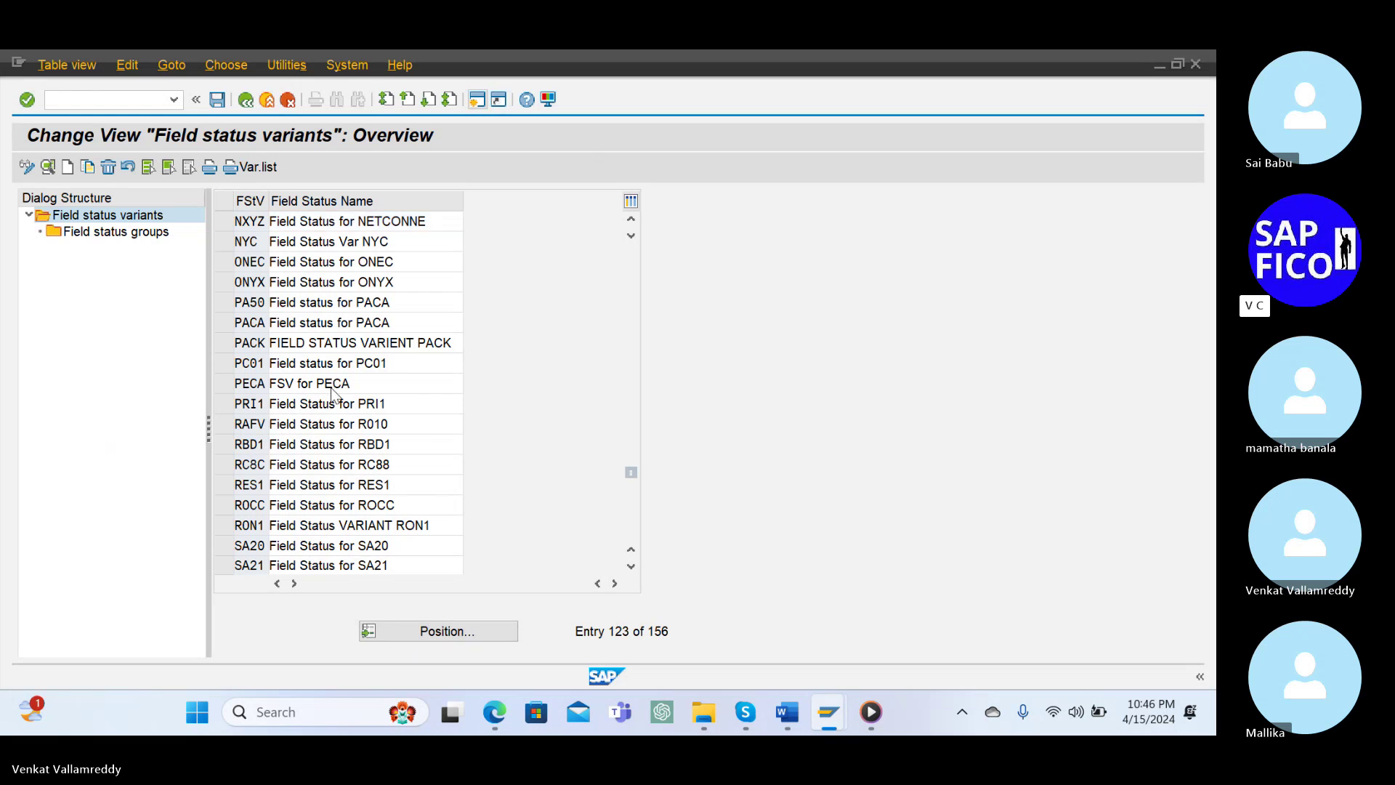
scroll(334, 396, up, 2)
scroll(333, 392, up, 20)
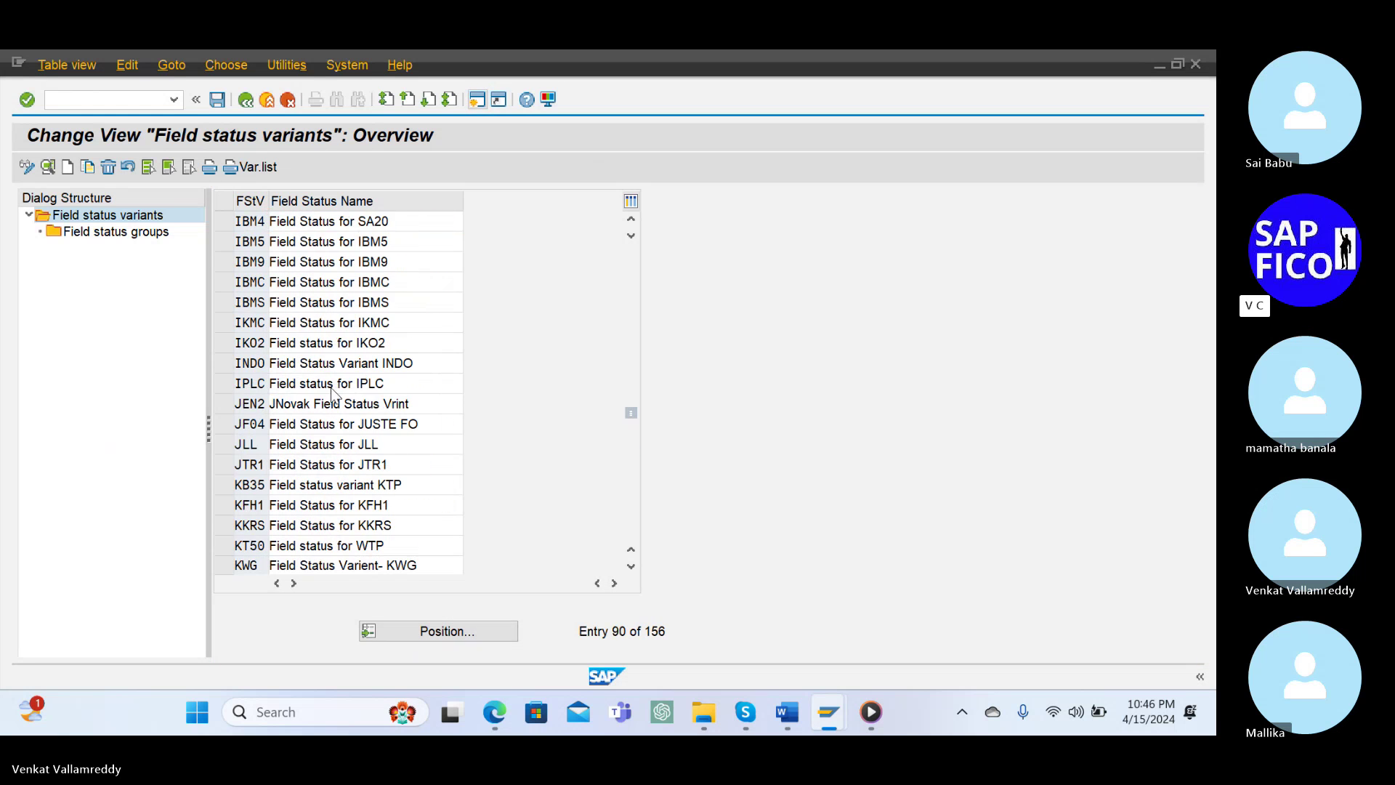
scroll(332, 394, up, 4)
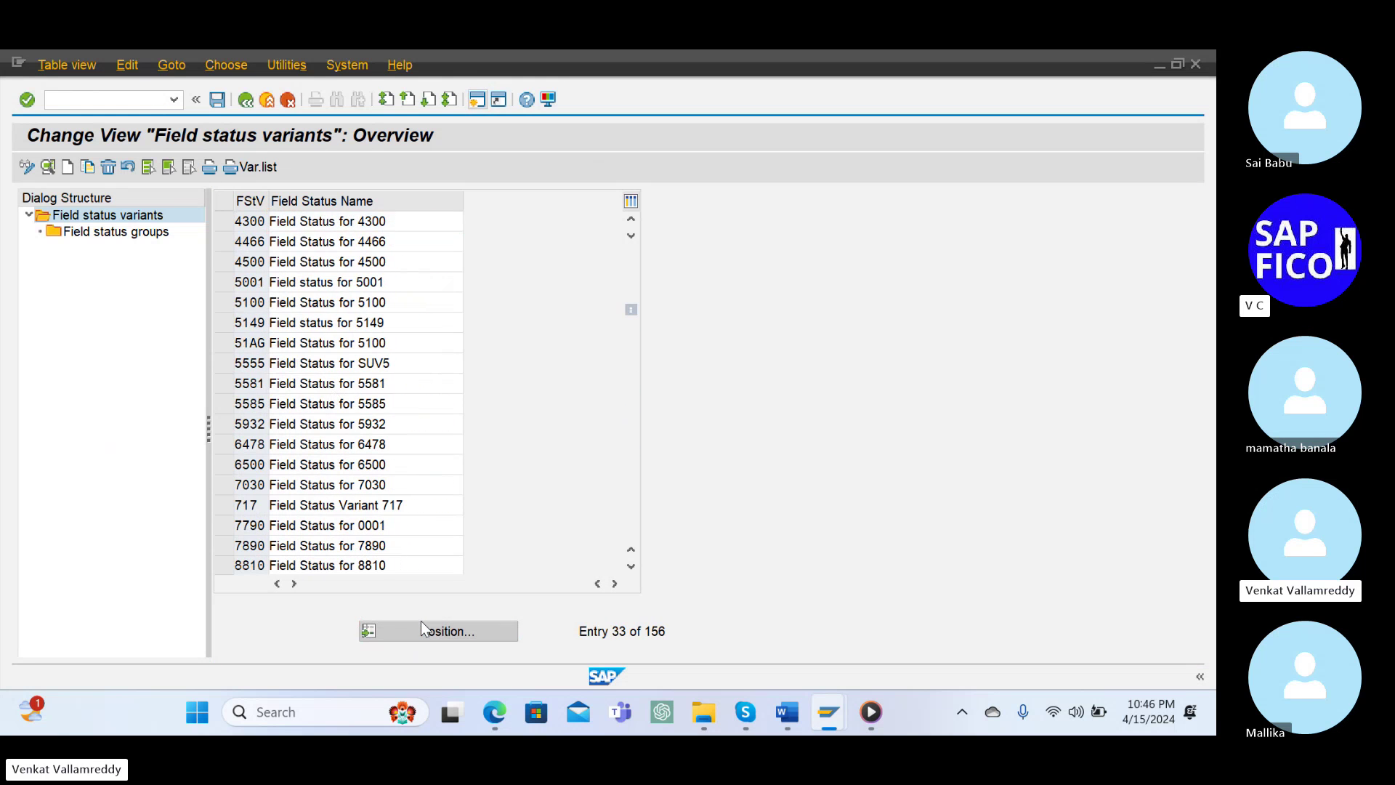
Position the list on field status variant NTFV and open its field status groups.
click(420, 629)
text(NTFV)
key(Return)
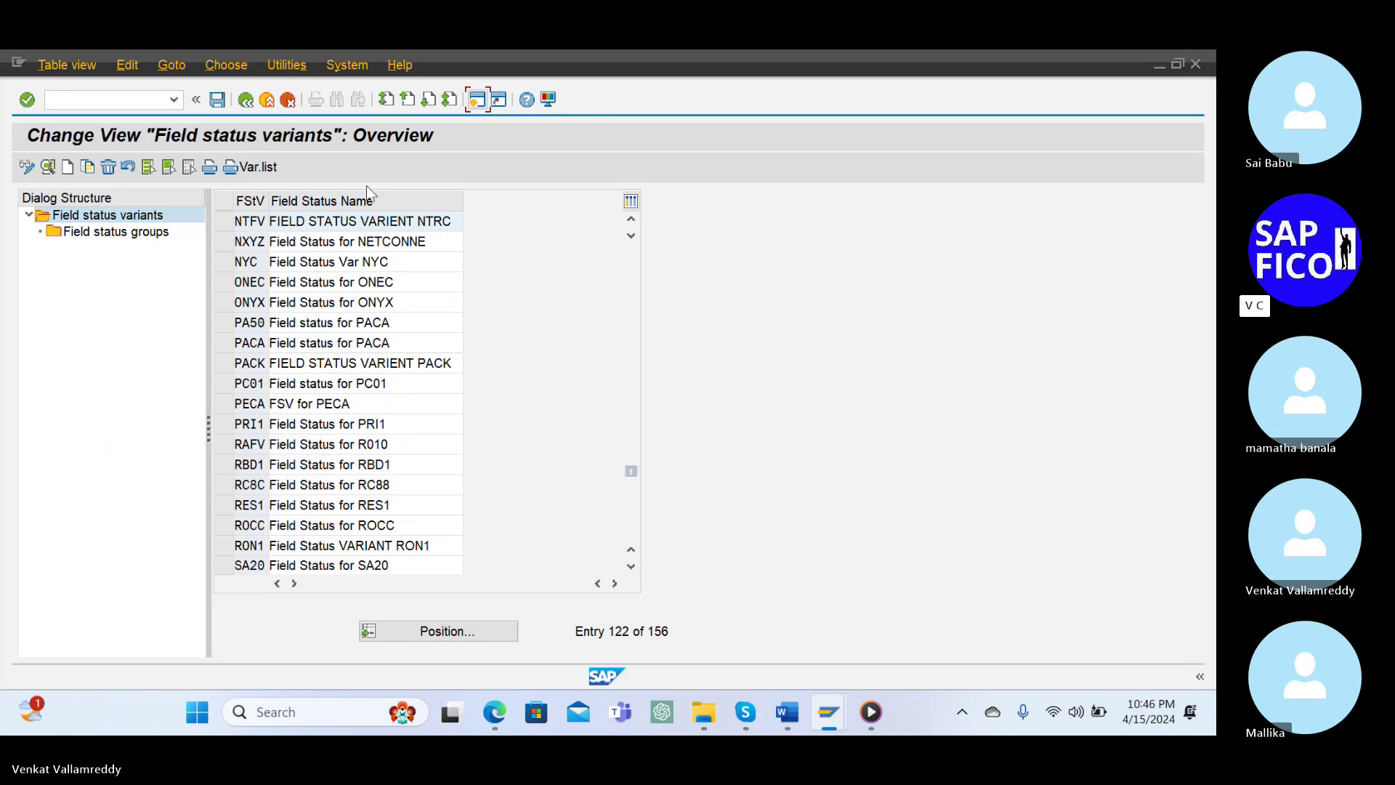
click(223, 221)
double_click(99, 234)
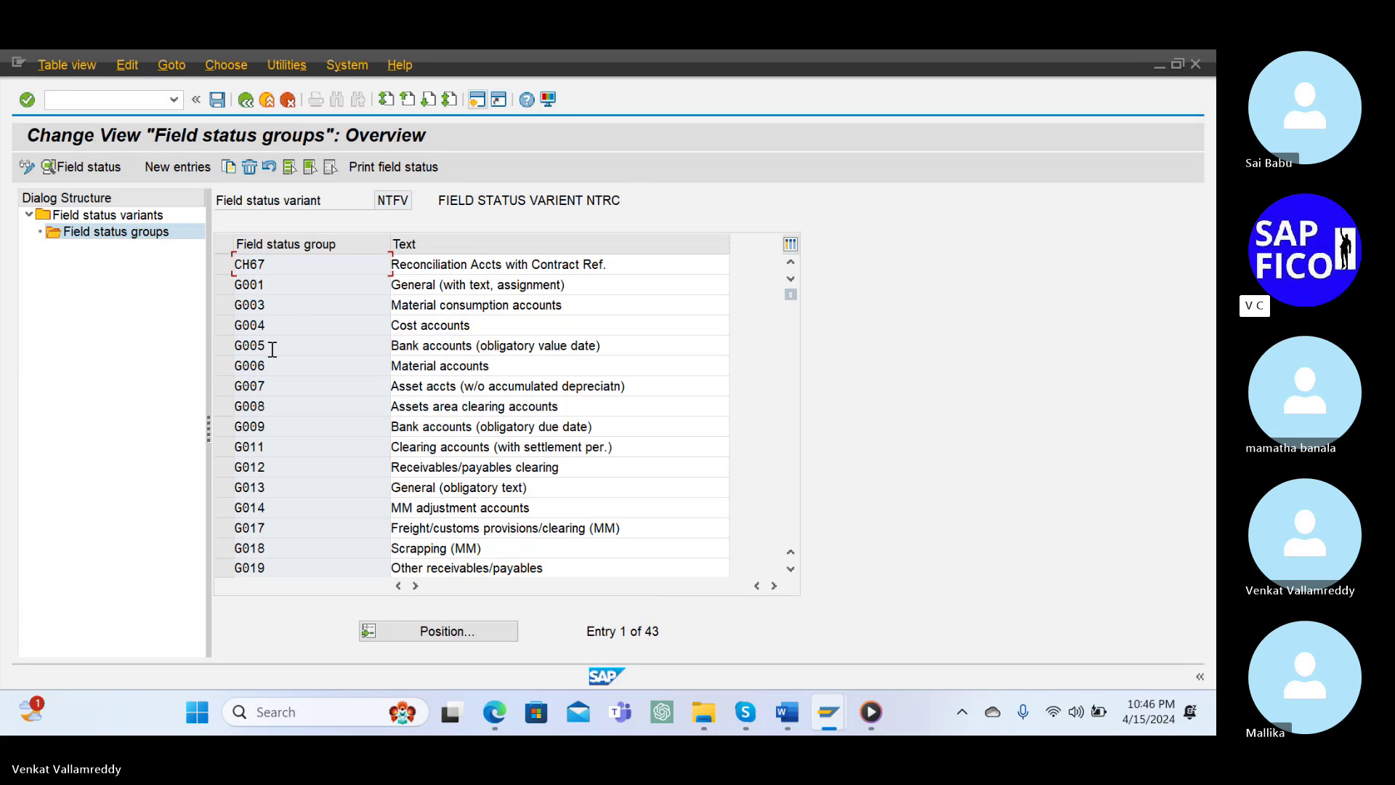
Inspect the General Data field status of group G005, bank accounts with obligatory value date, in variant NTFV.
click(222, 346)
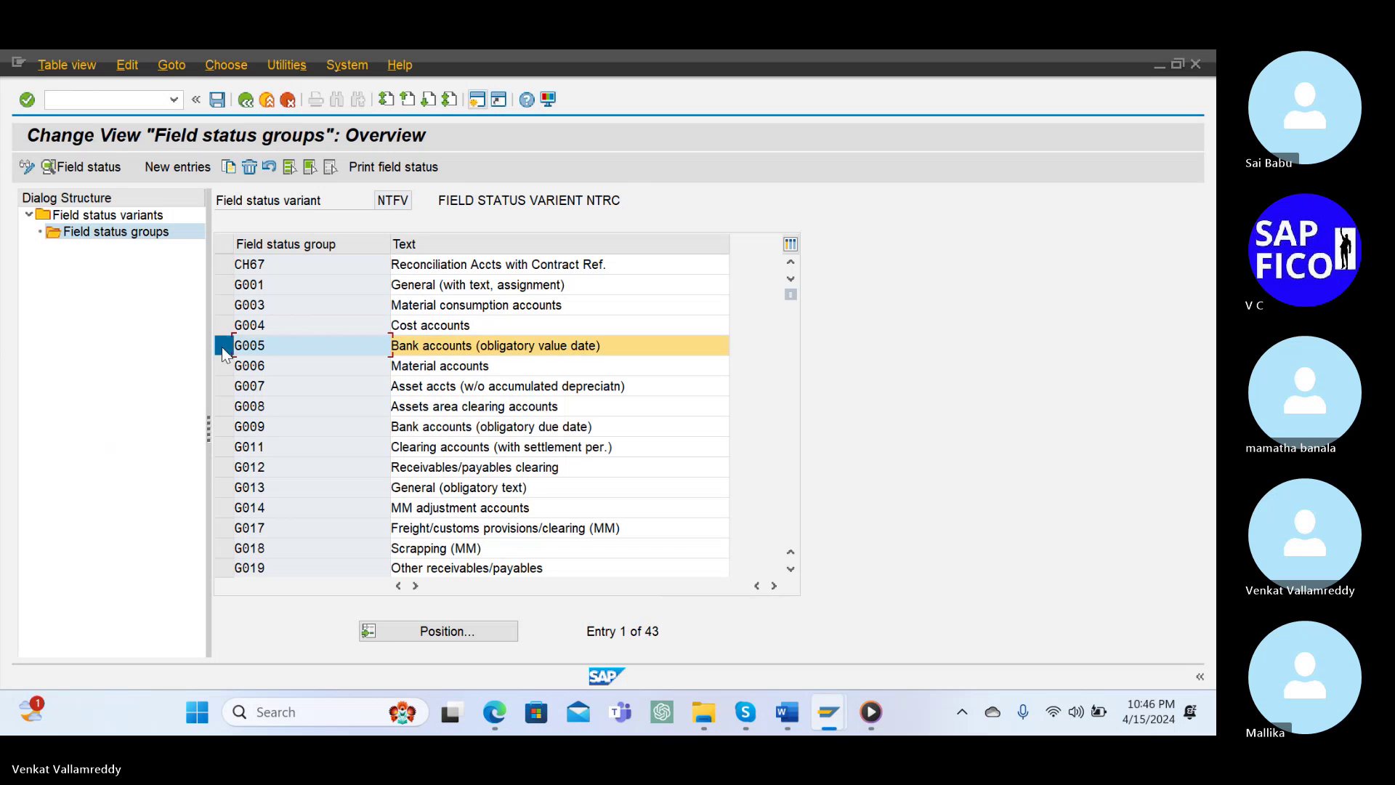
click(67, 167)
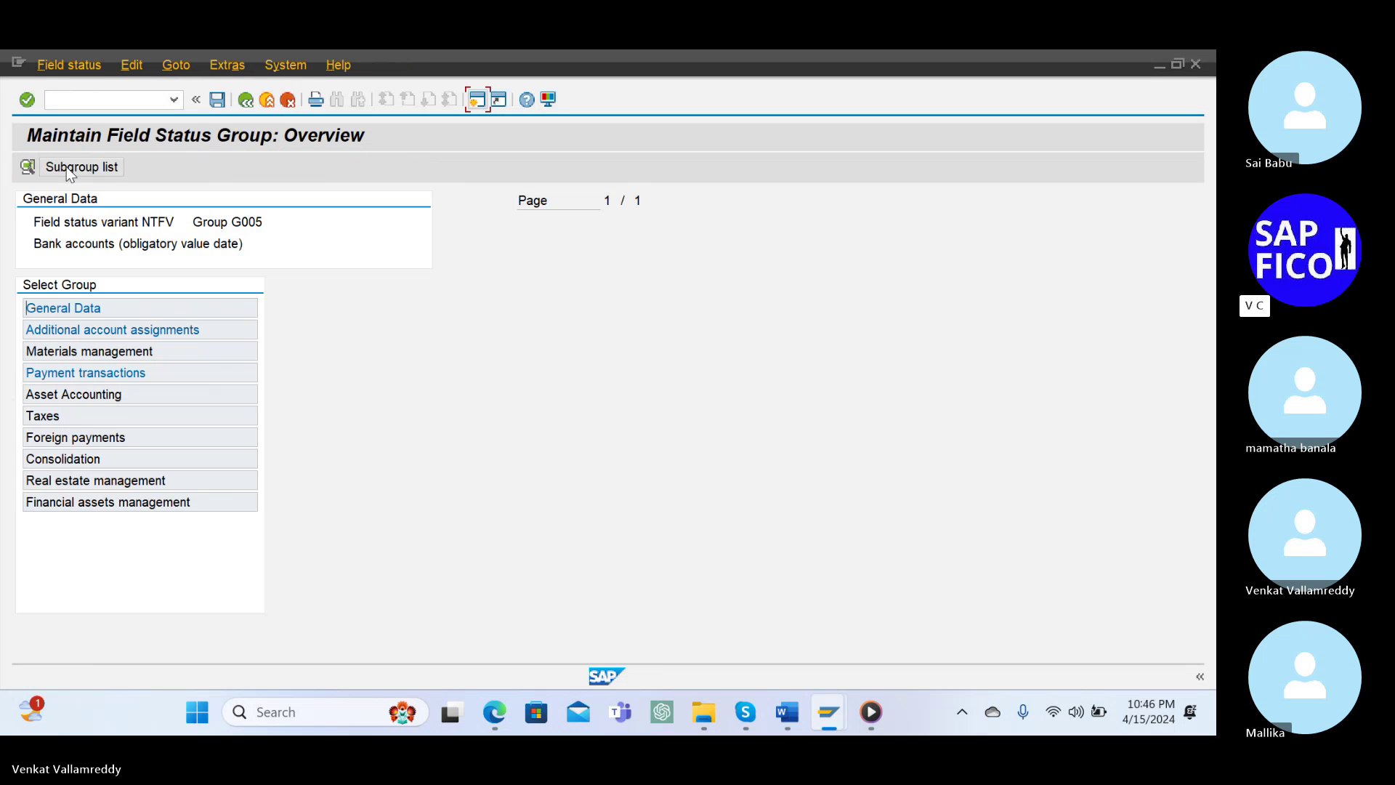
click(166, 306)
double_click(166, 306)
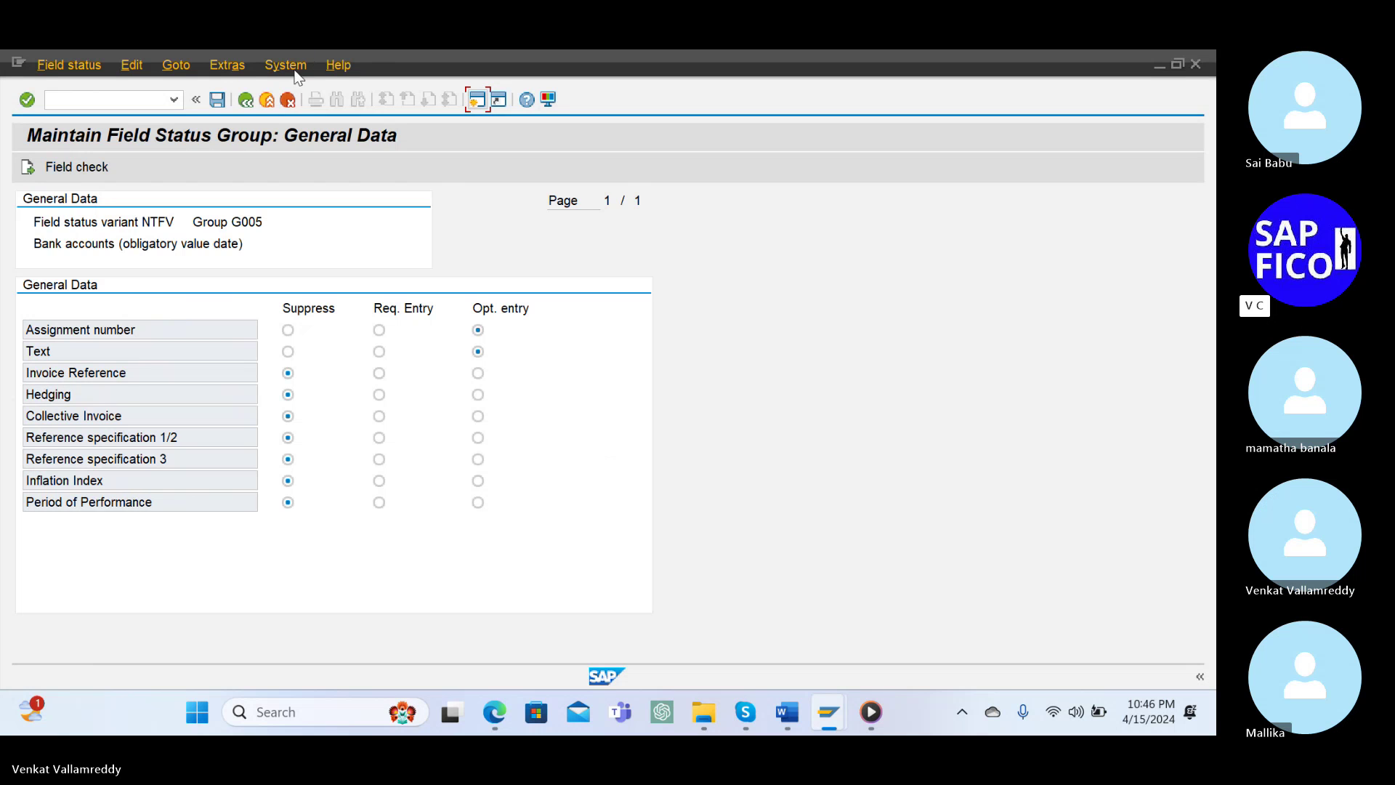
click(250, 101)
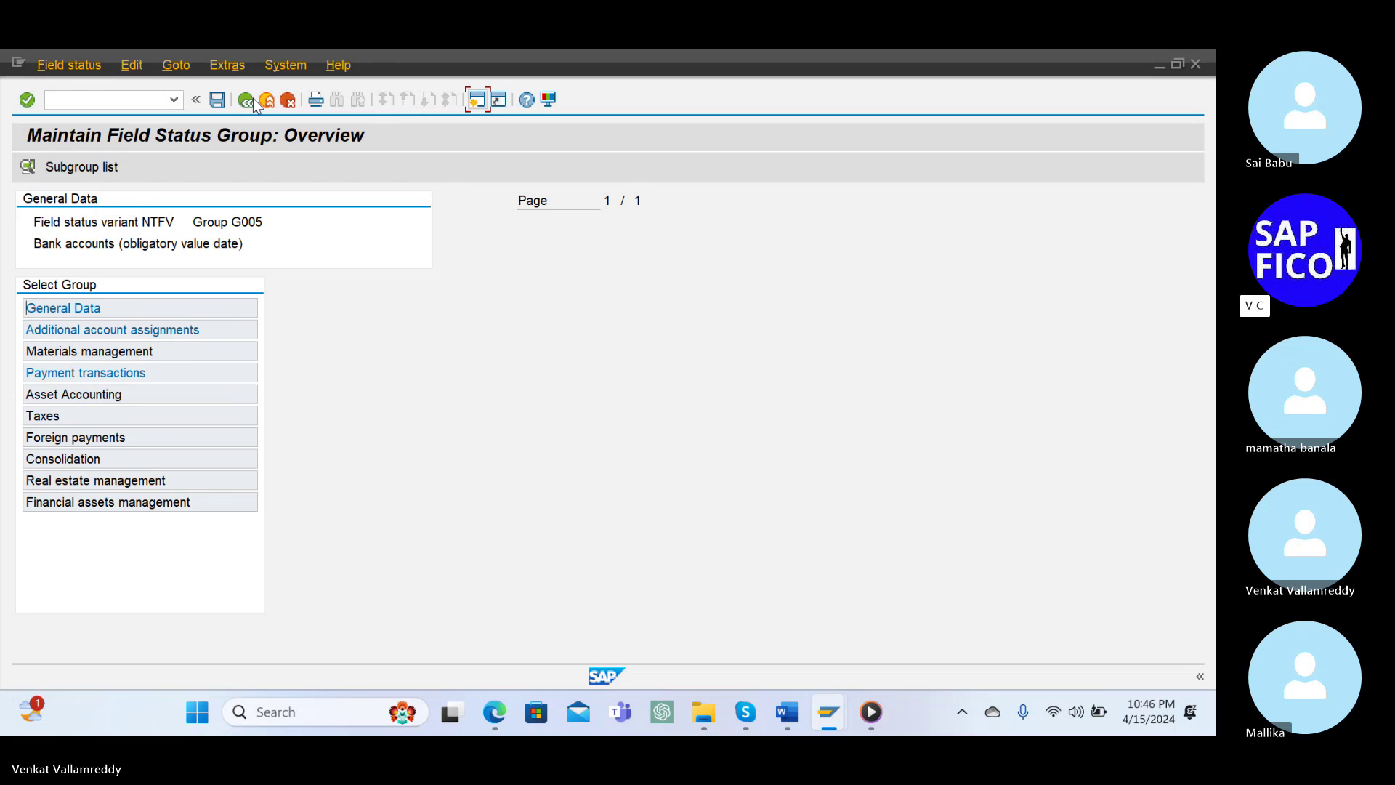
click(254, 102)
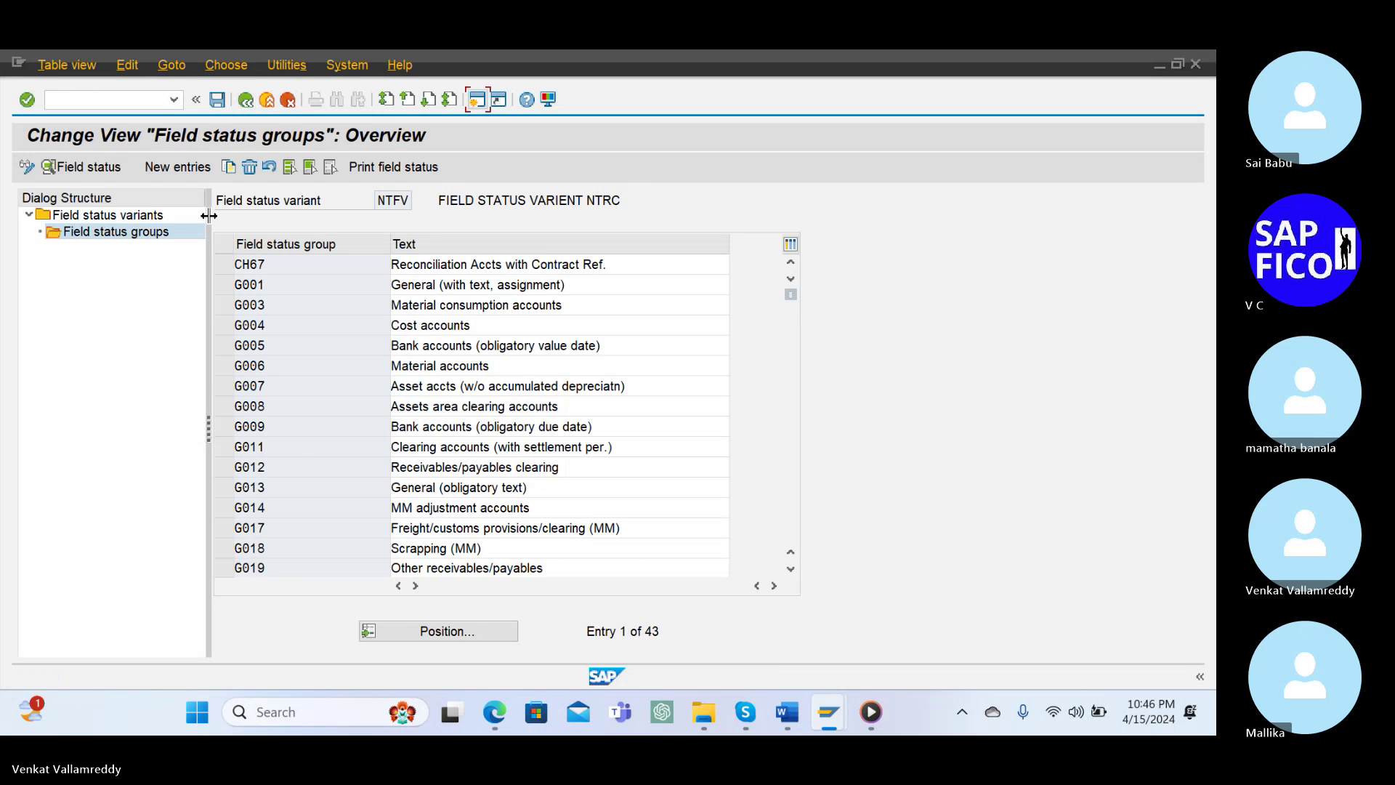
Inspect the General Data field status of group G001, General (with text, assignment), in variant NTFV.
click(225, 284)
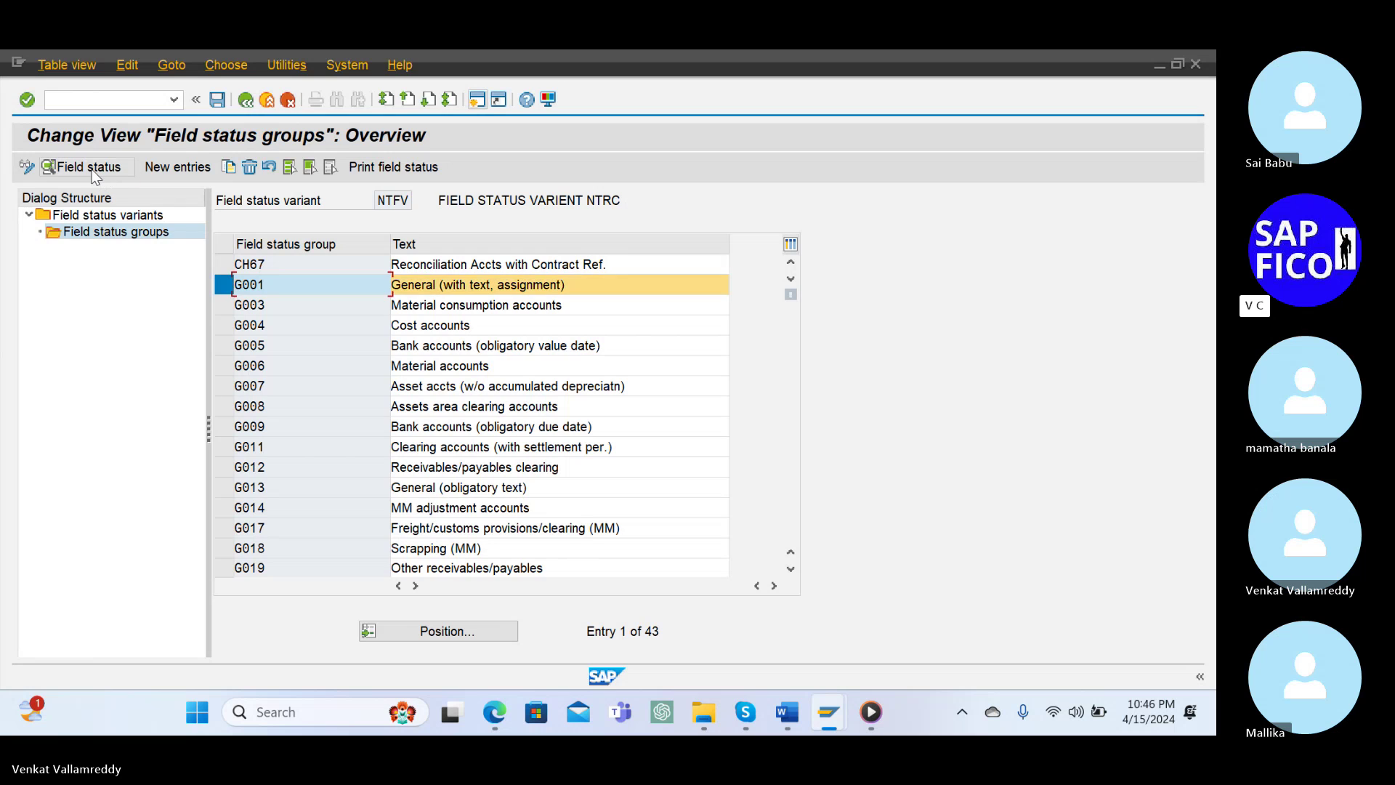
click(89, 167)
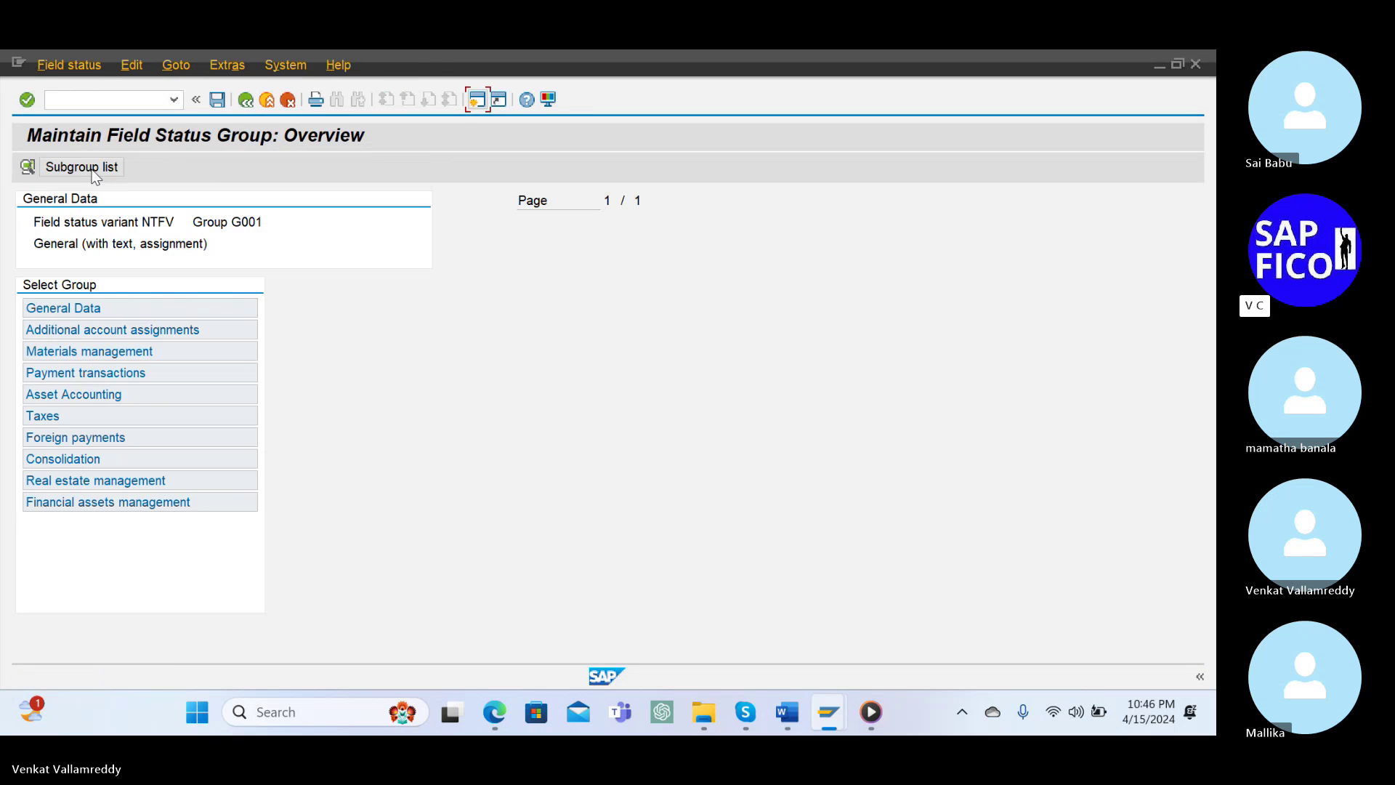
click(114, 307)
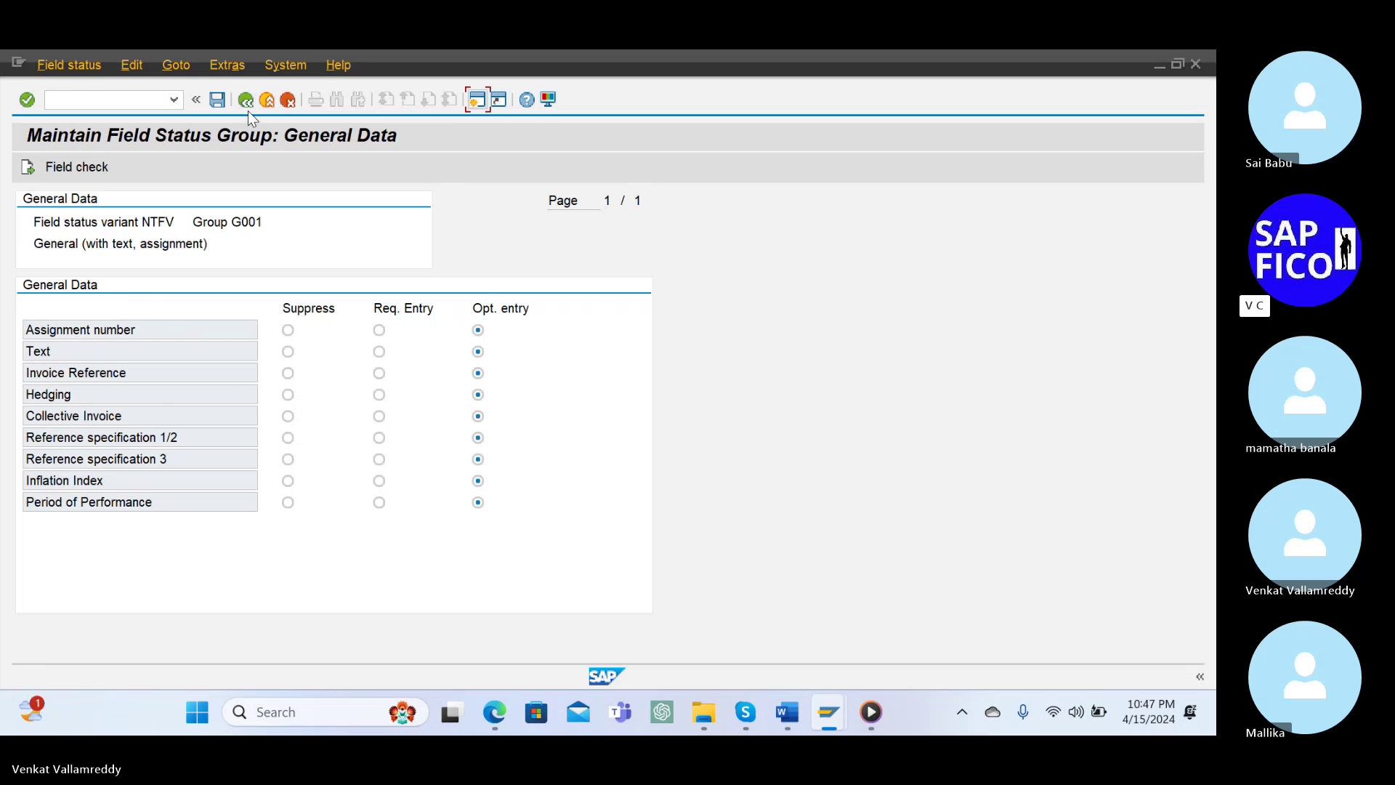
Start transaction OB41 and display the details of G/L posting key 40.
click(150, 99)
text(/NOB)
text(41)
key(Return)
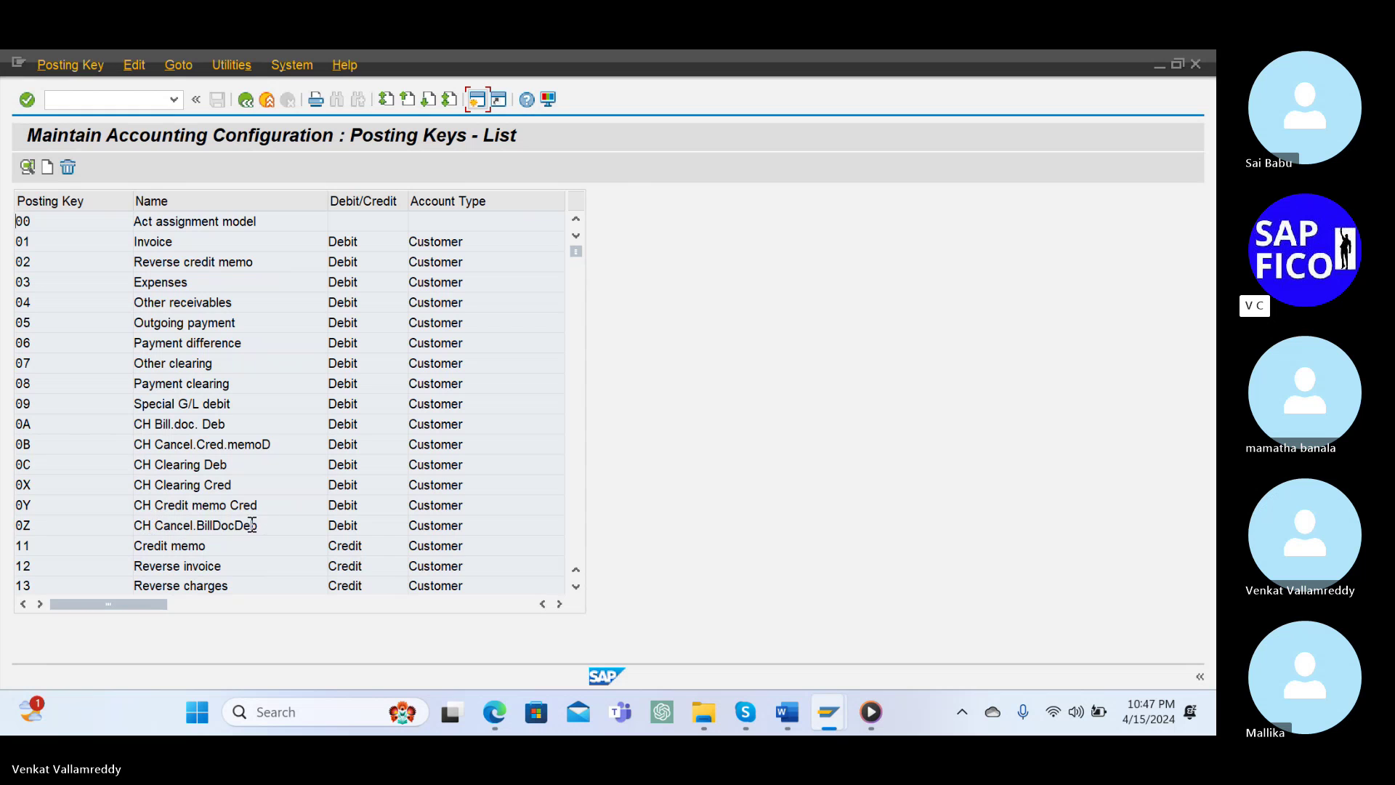
scroll(243, 524, down, 10)
click(167, 525)
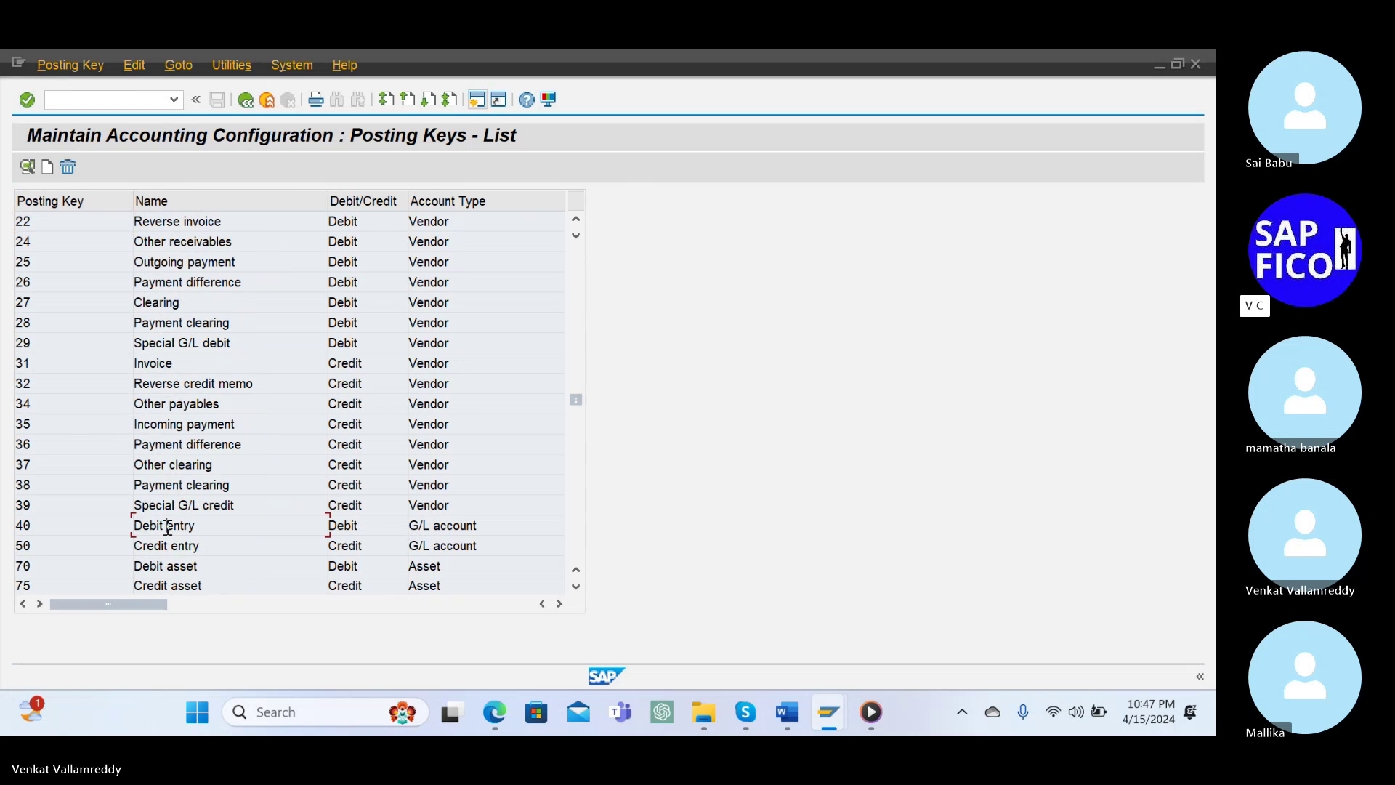
double_click(24, 526)
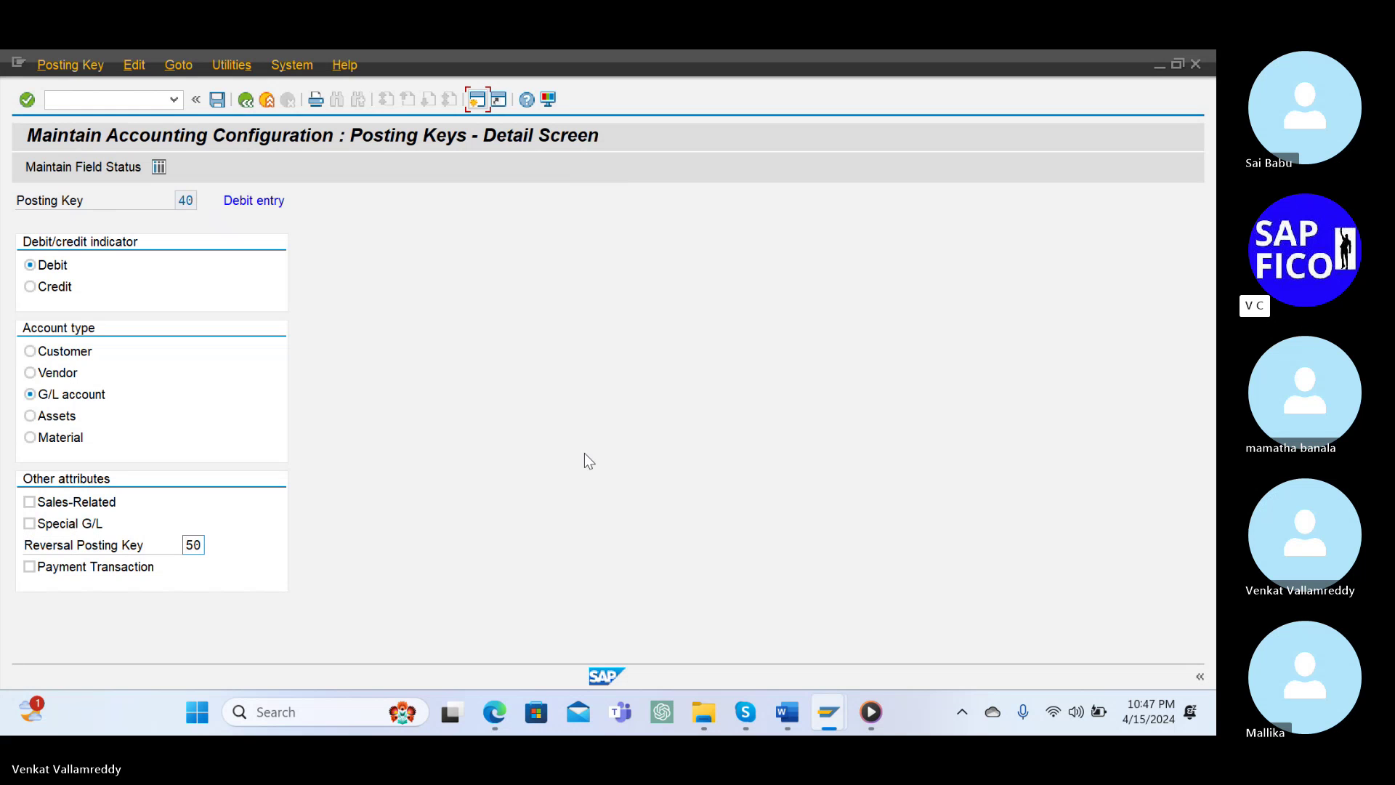
Check the General Data field status of posting key 40 and return to the posting key list.
key(Tab)
key(Tab)
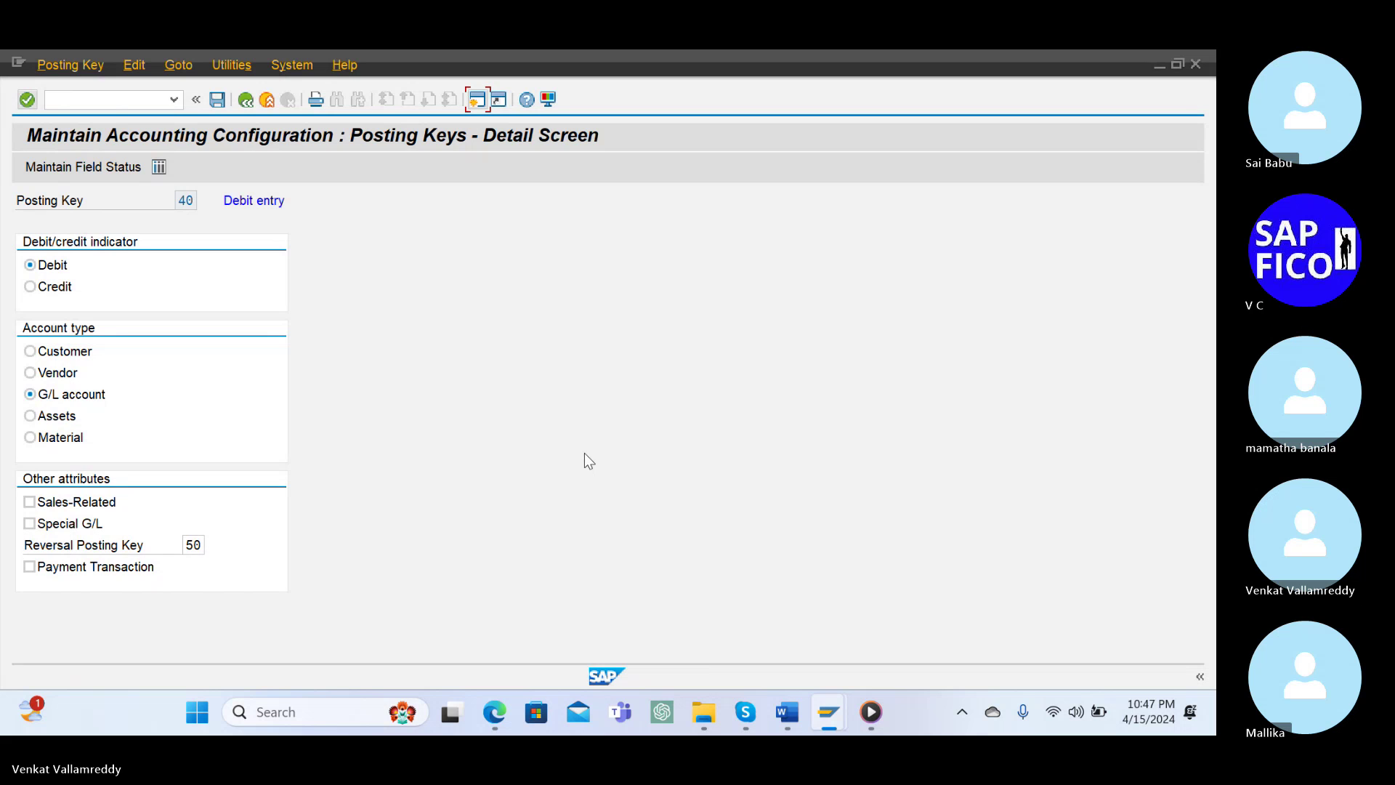
click(86, 168)
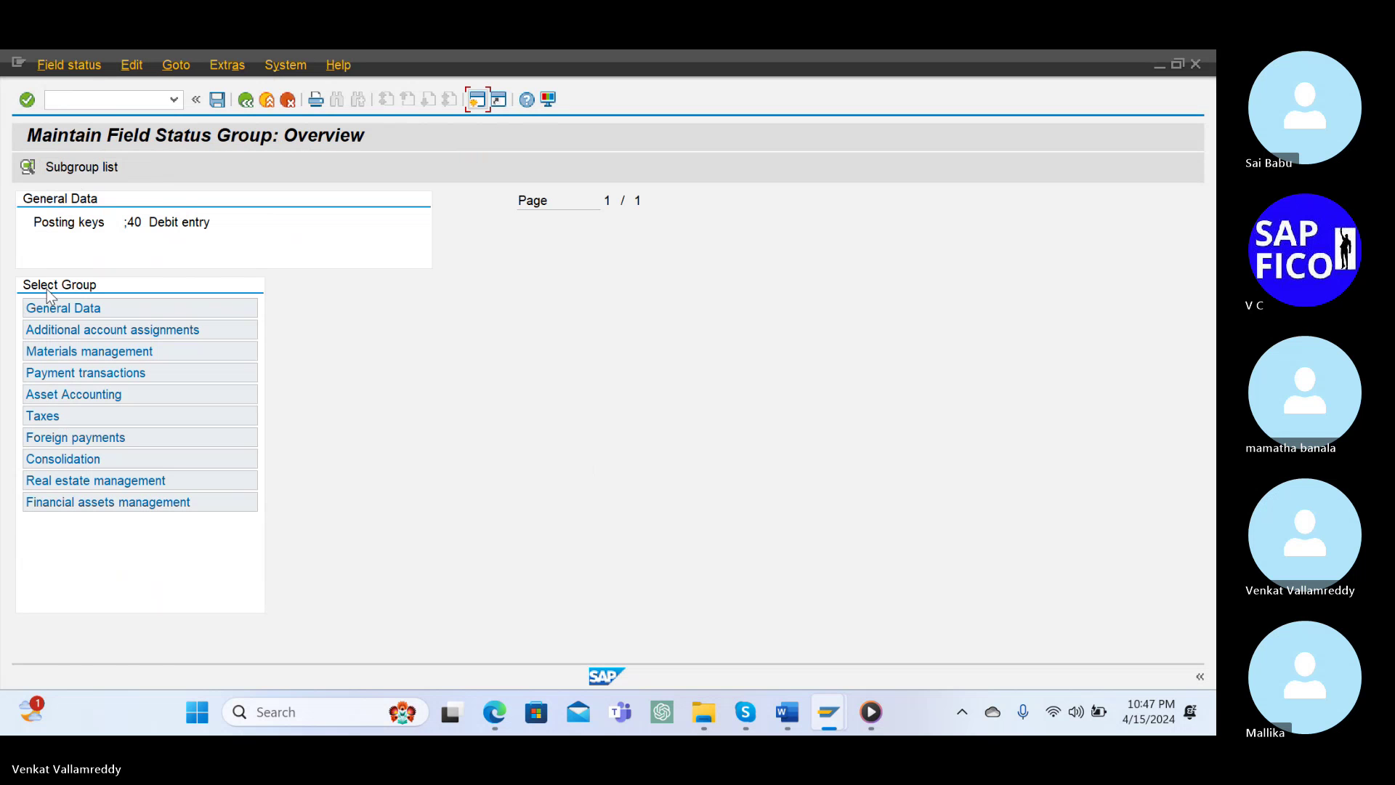
double_click(65, 309)
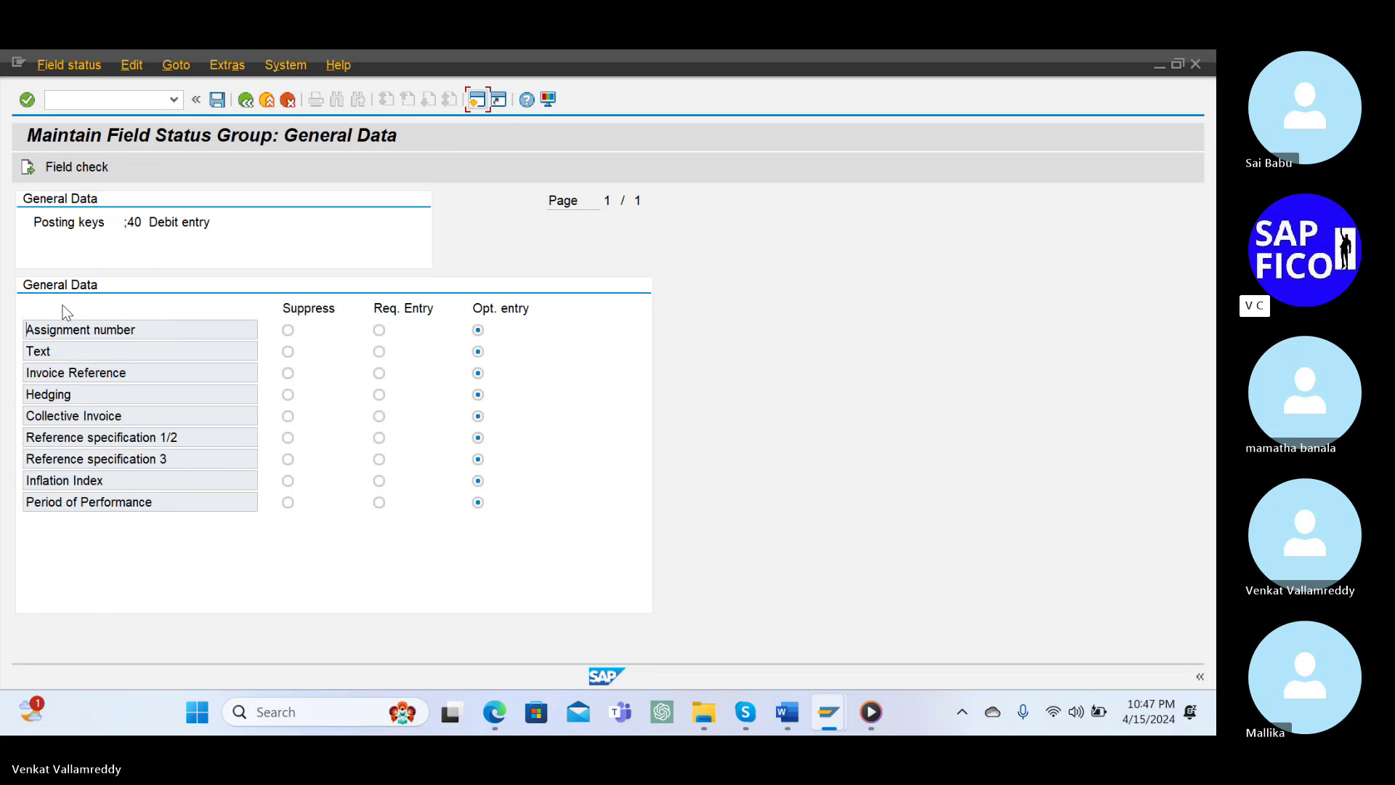
key(F3)
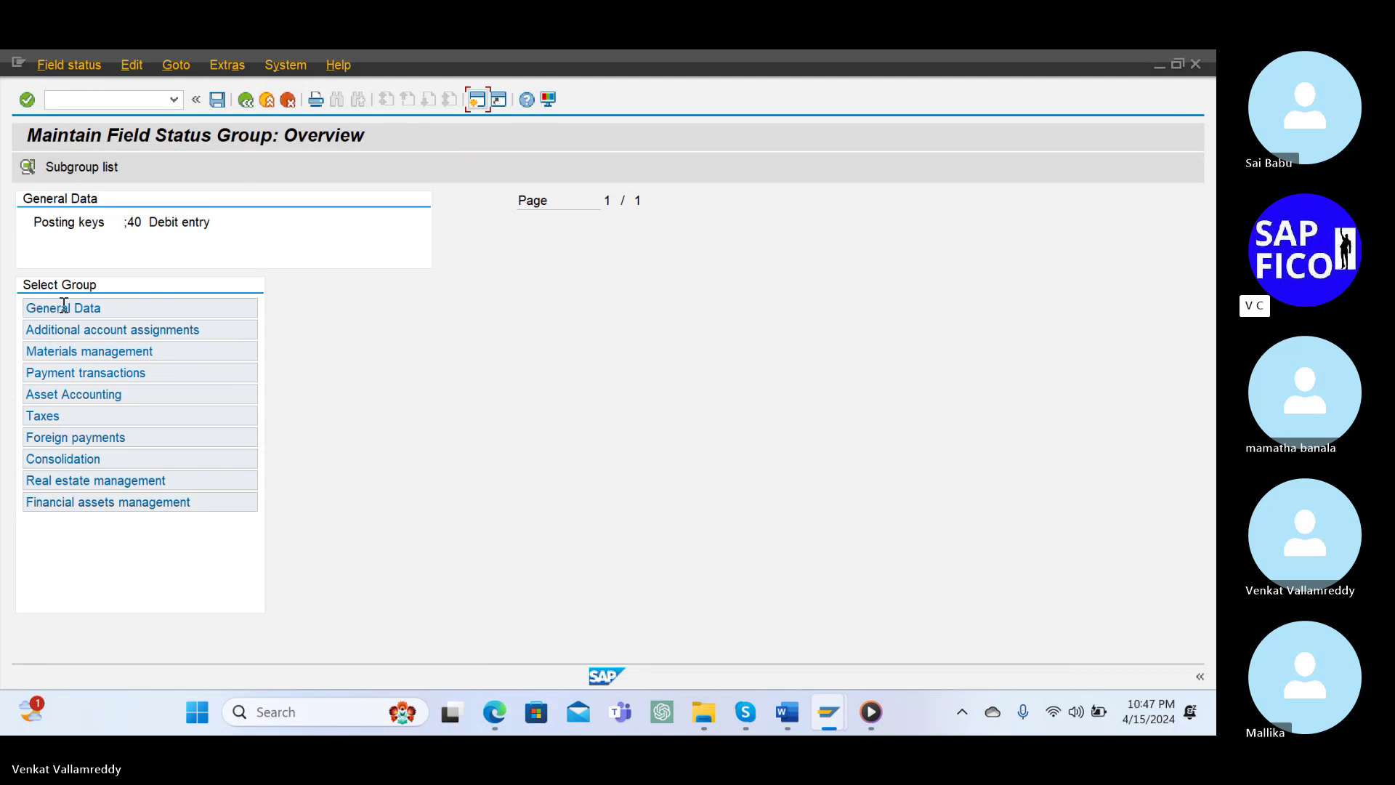
key(F3)
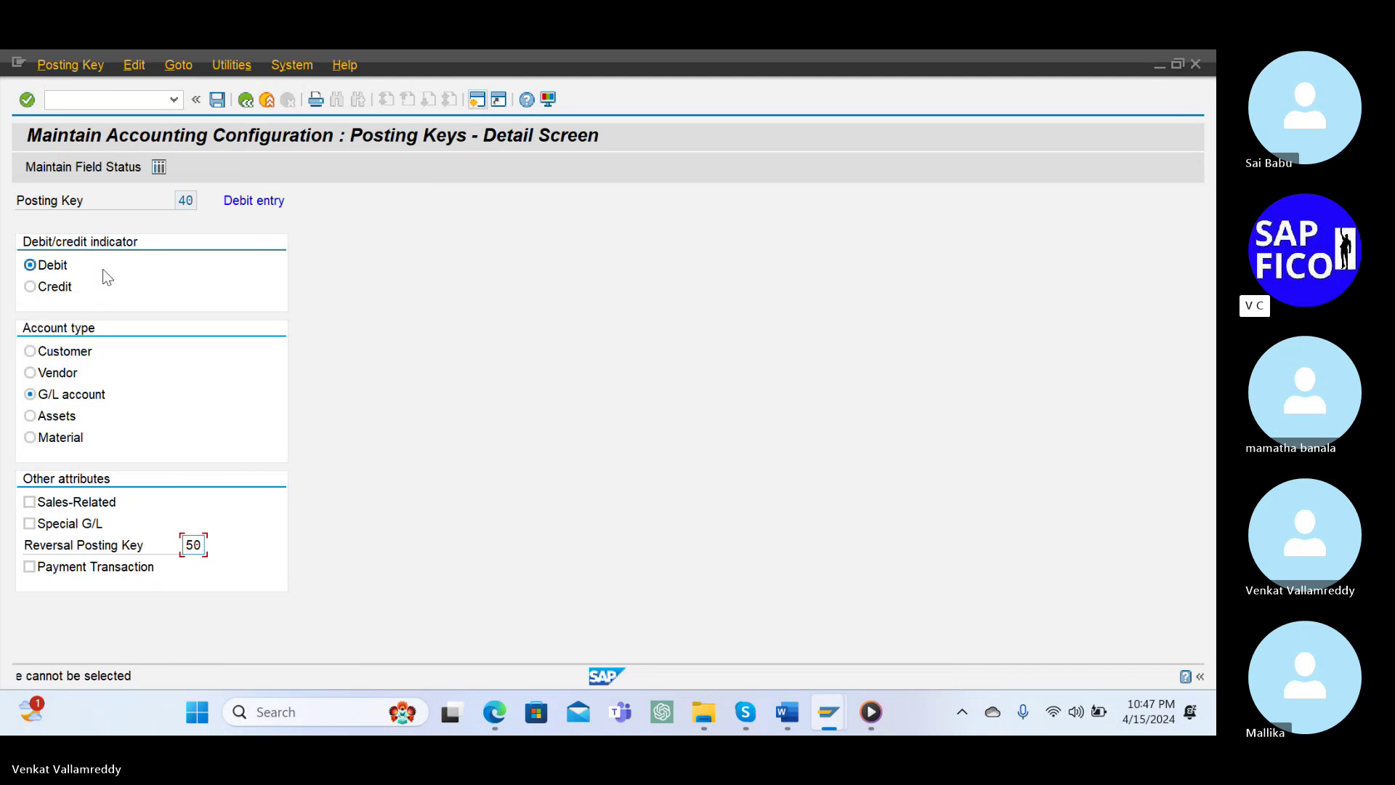
click(246, 99)
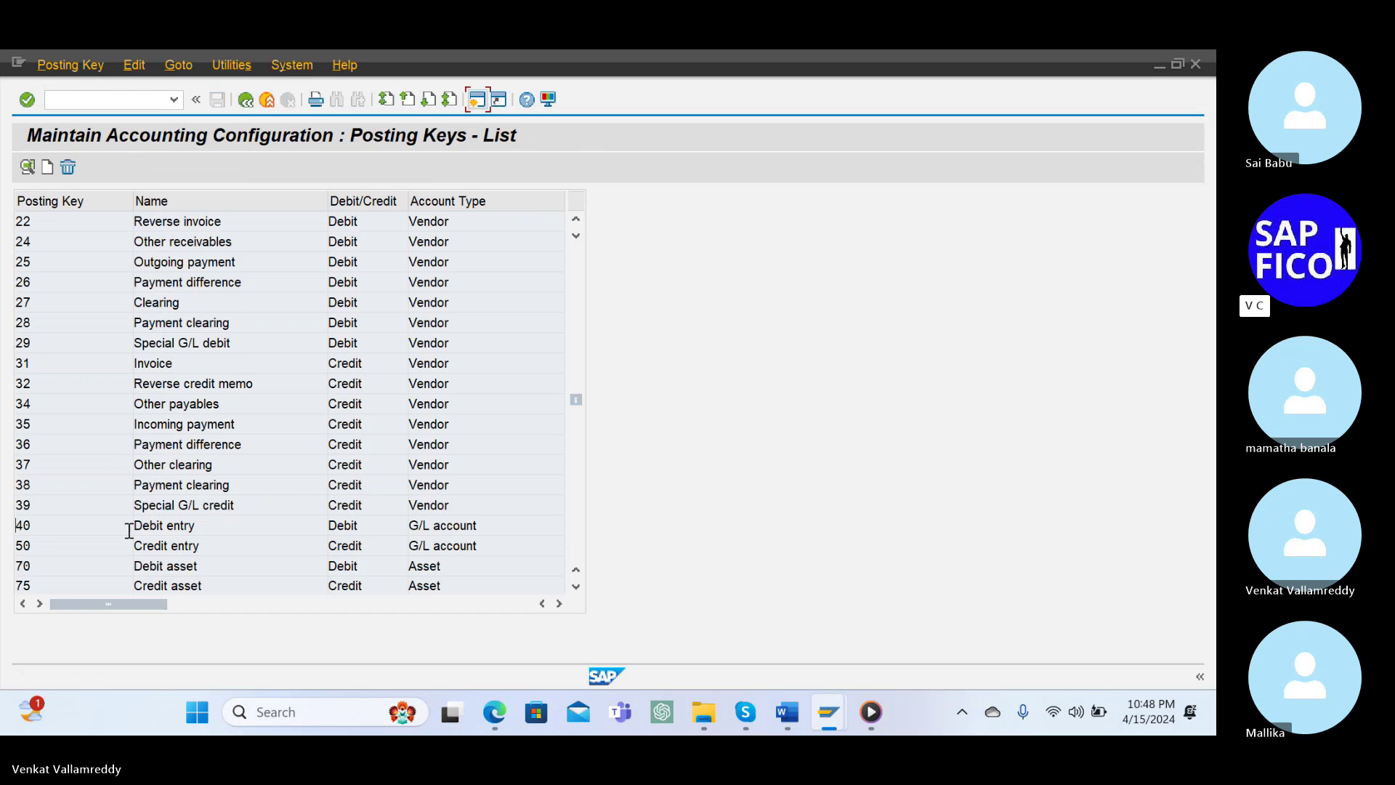
Make Assignment number, Hedging, Collective Invoice, Reference specification 1/2 and Reference specification 3 optional for posting key 50, save, and exit.
double_click(163, 552)
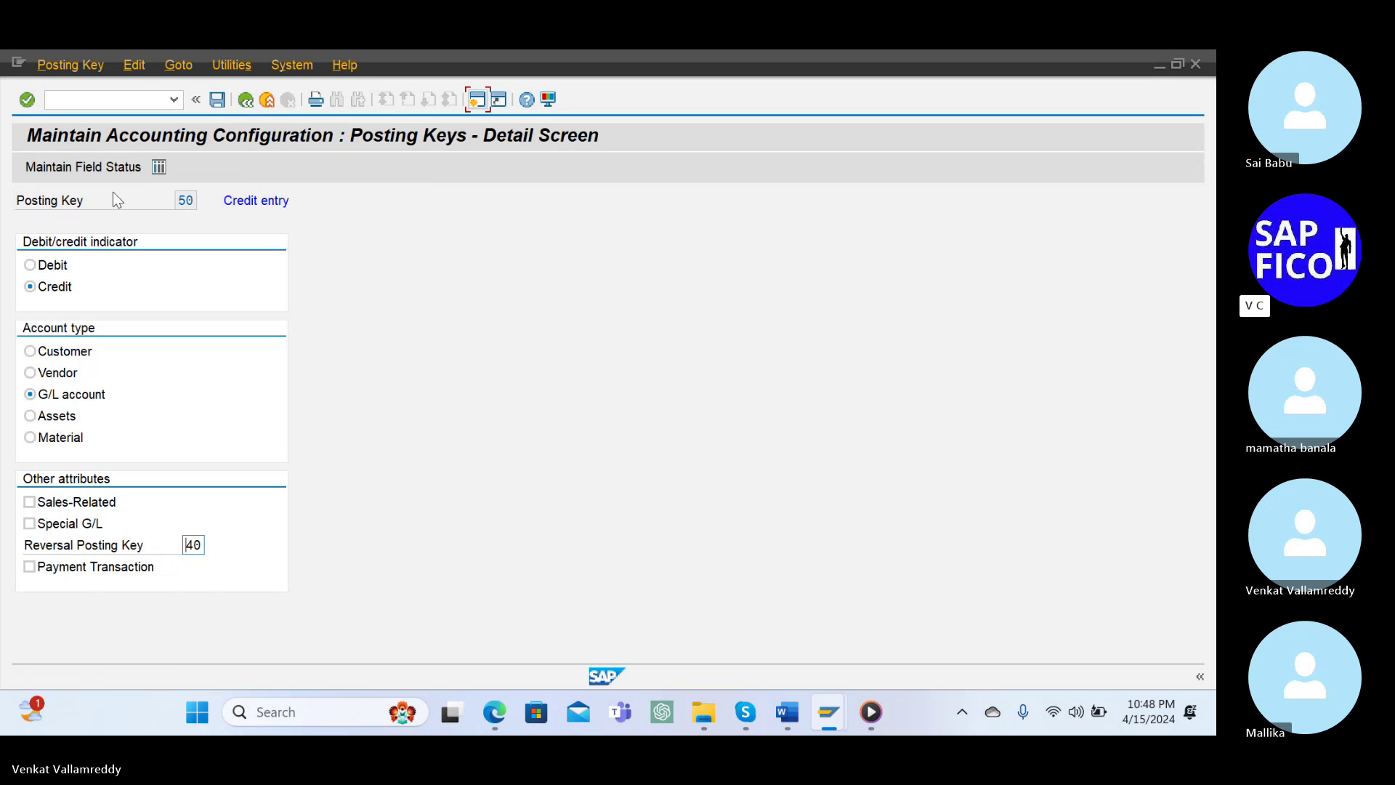
click(85, 167)
double_click(64, 309)
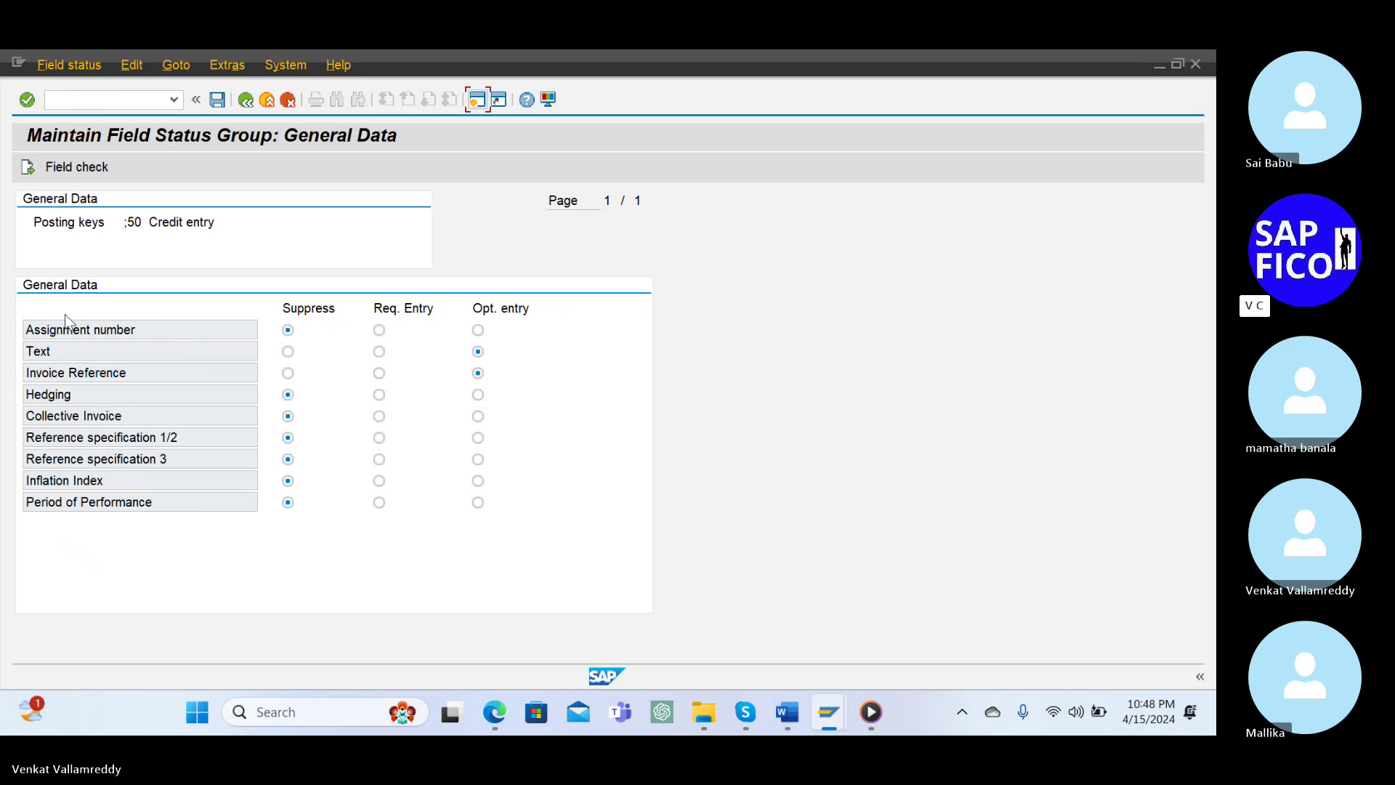
click(477, 330)
click(477, 395)
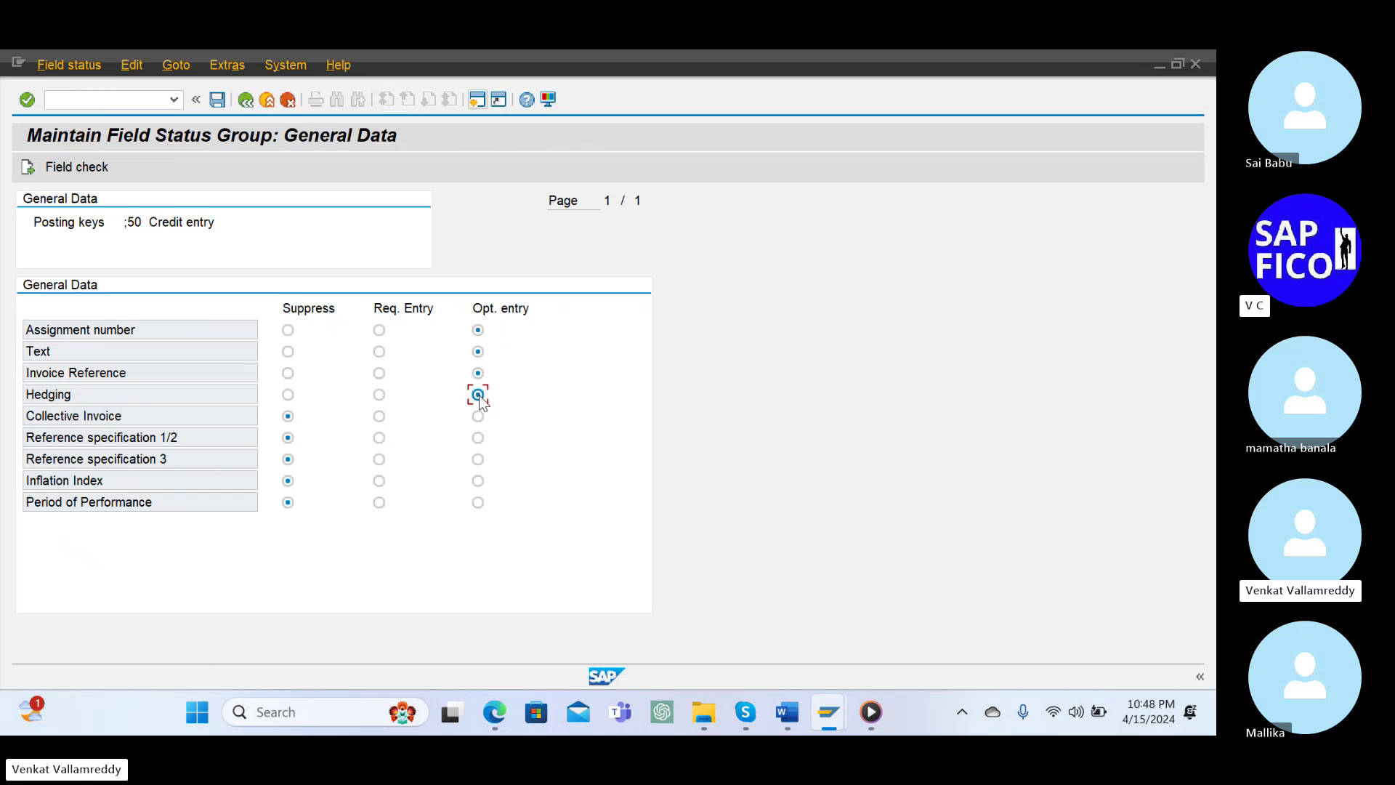
click(477, 416)
click(477, 437)
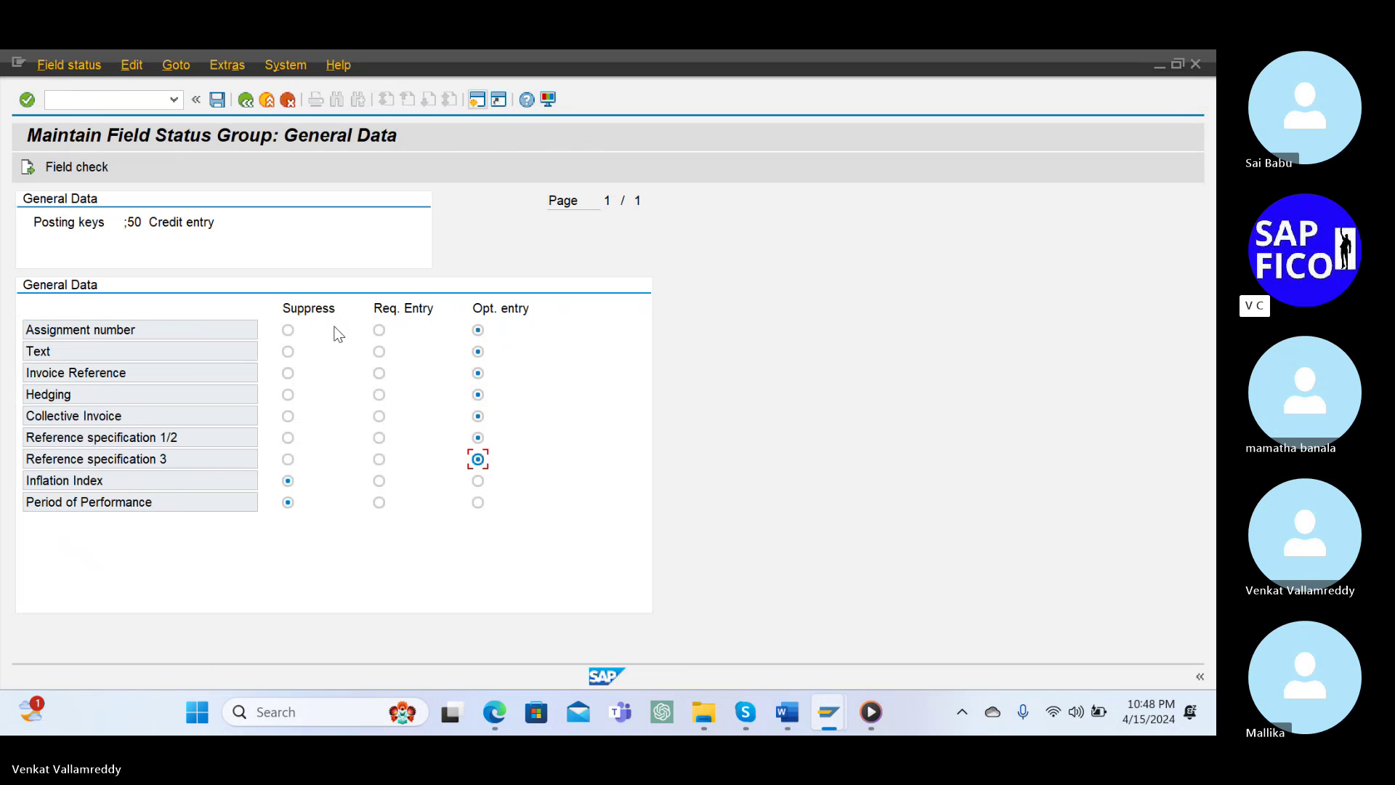
click(217, 101)
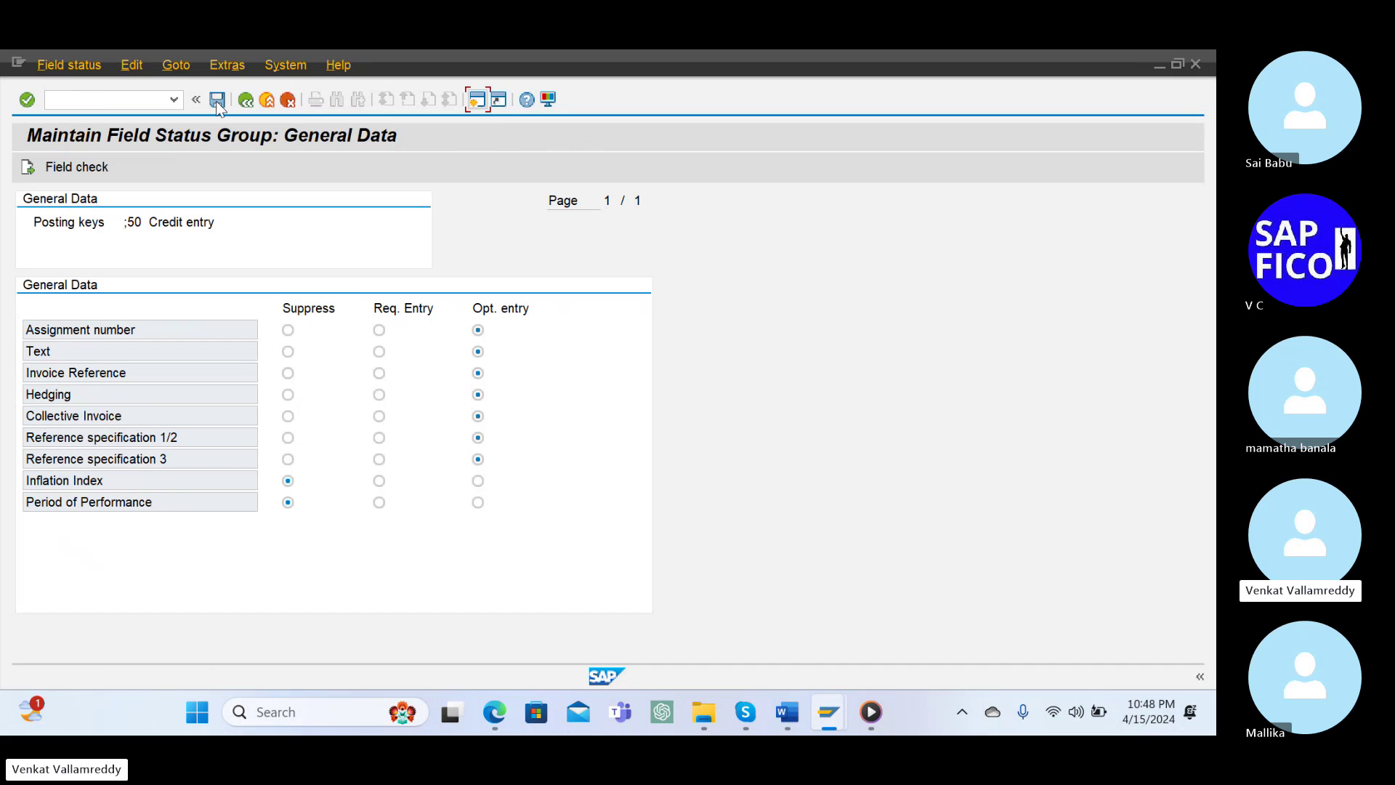
key(Return)
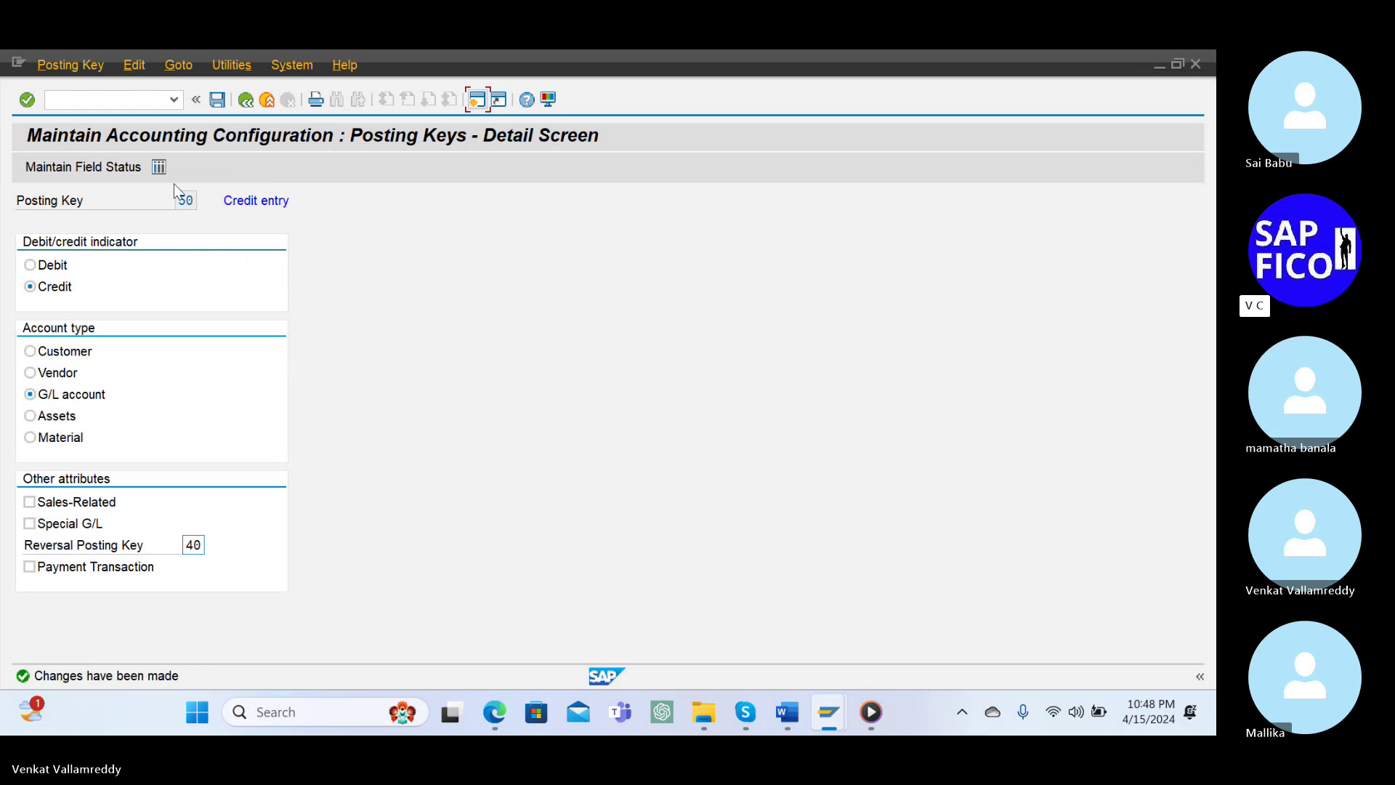
click(253, 105)
click(253, 104)
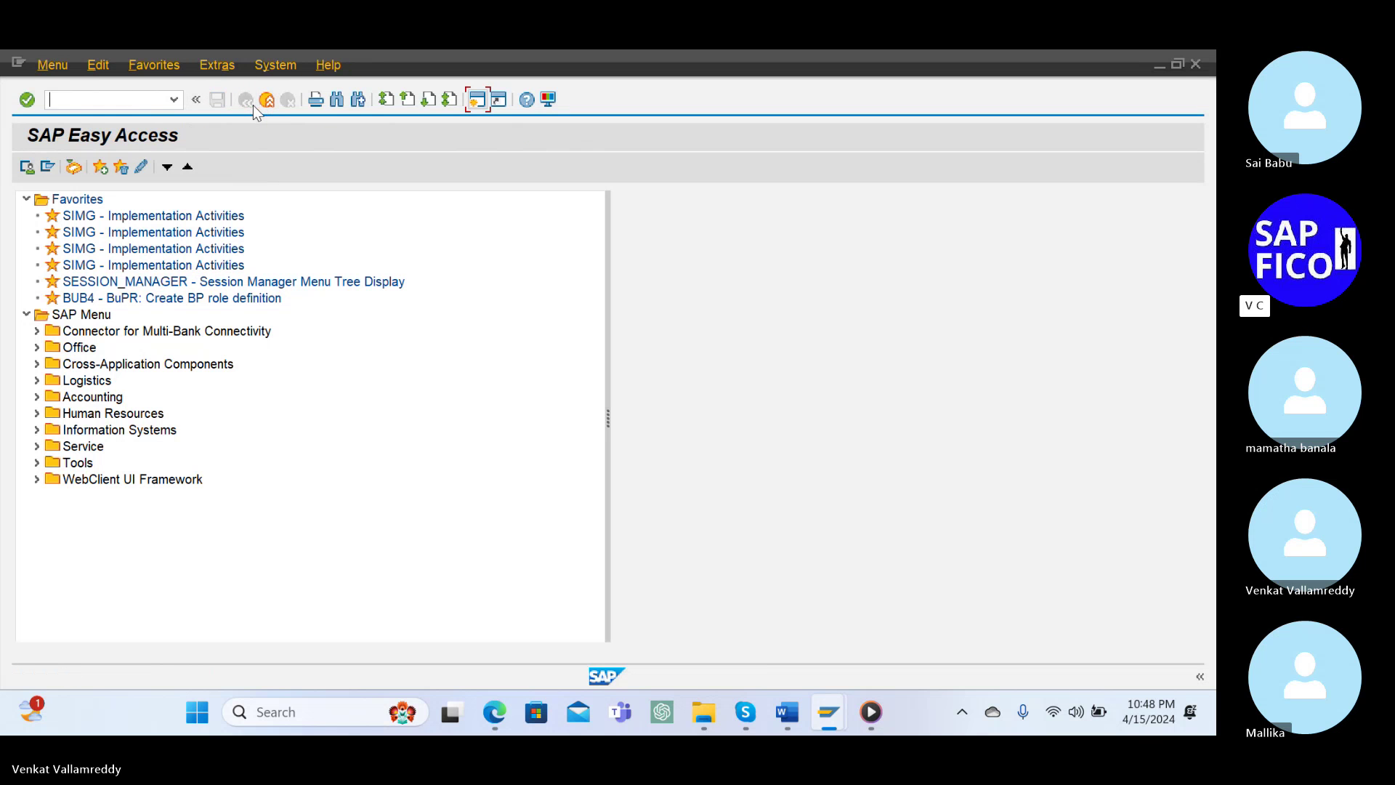
Switch to the bank statement posting session and go back to the statement import selection screen.
click(146, 101)
mouse_move(836, 729)
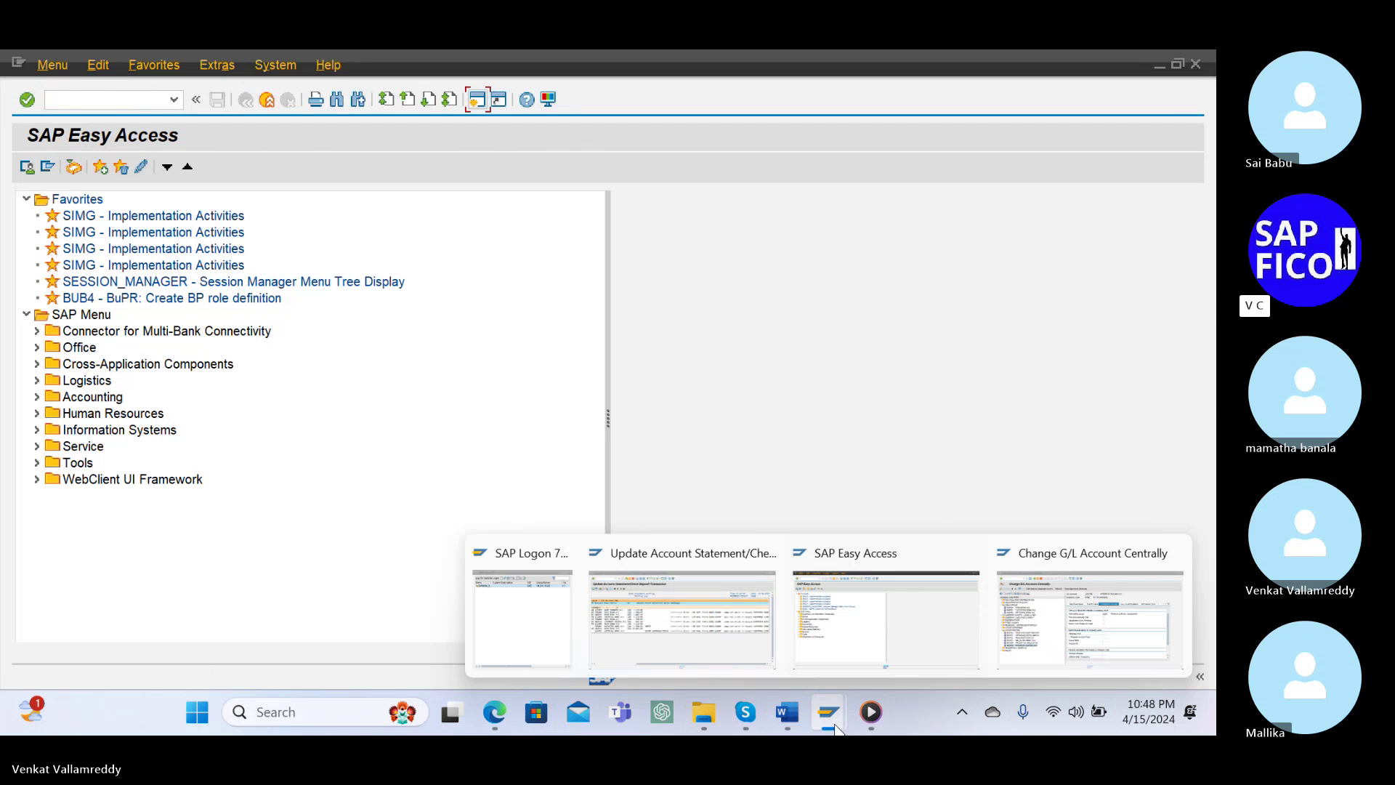
click(669, 622)
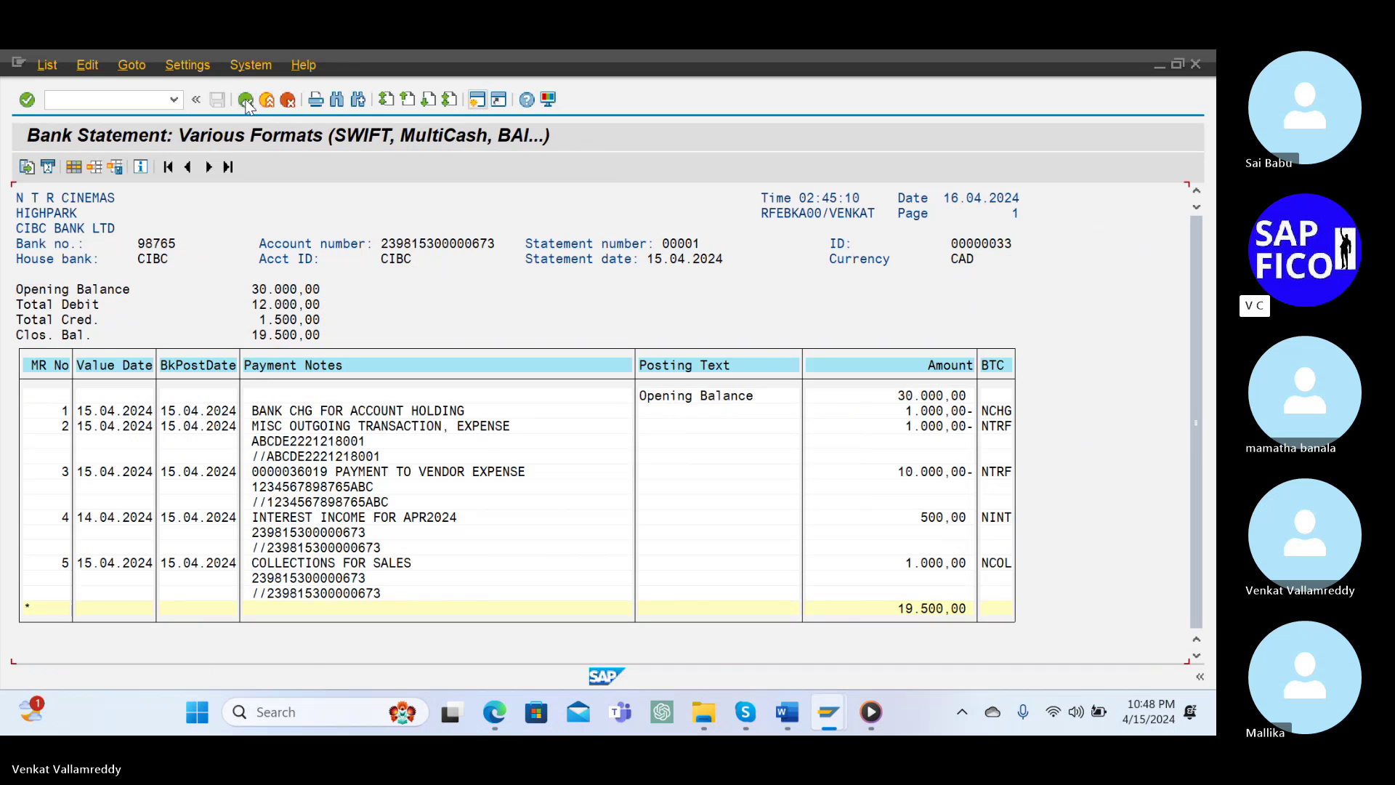
click(246, 100)
click(246, 100)
click(96, 96)
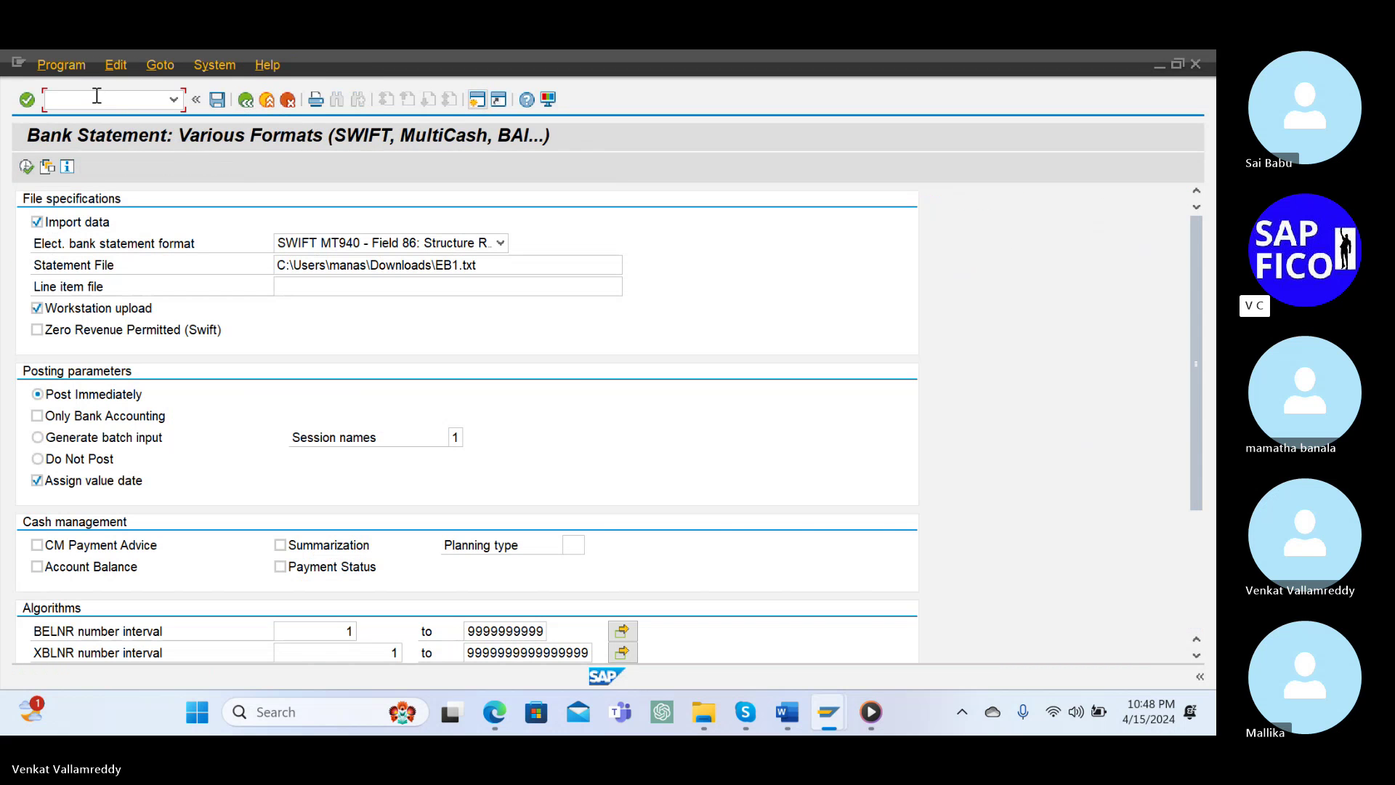
Switch to the free SAP Easy Access session and run program RFEBKA96 through SE38.
mouse_move(820, 705)
click(858, 603)
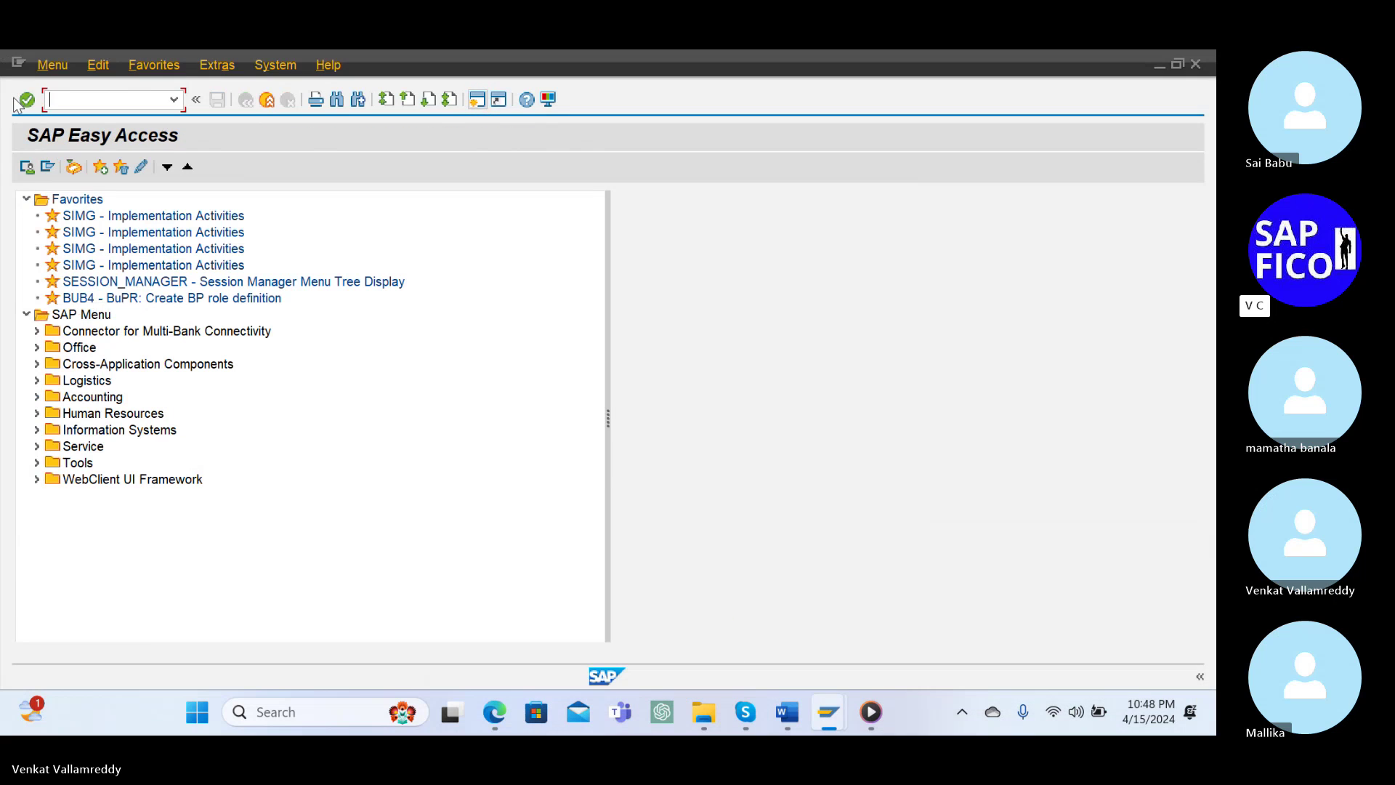
text(/nse38)
key(Return)
click(71, 168)
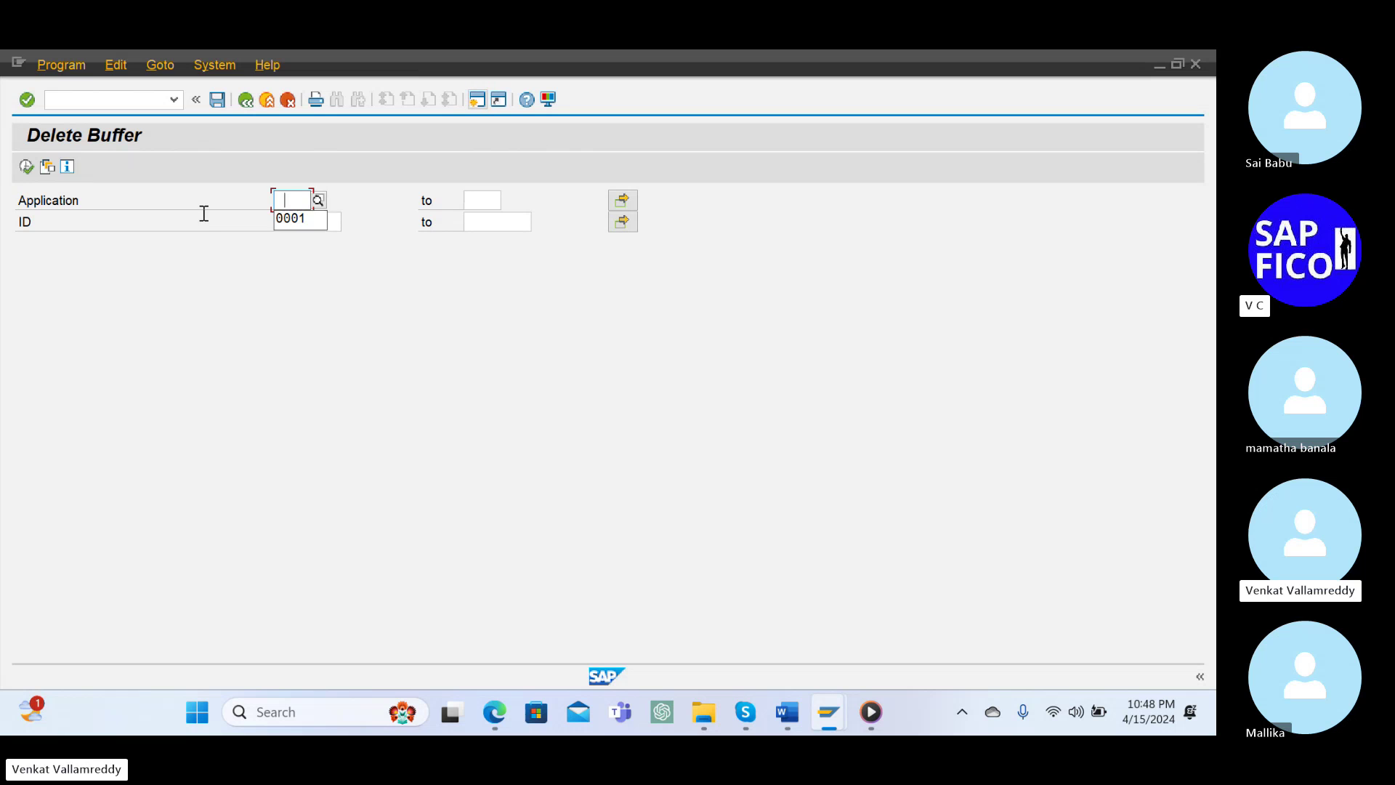
Delete the buffered bank statement 202400001 for application 0001, then return to the bank statement import screen.
click(27, 168)
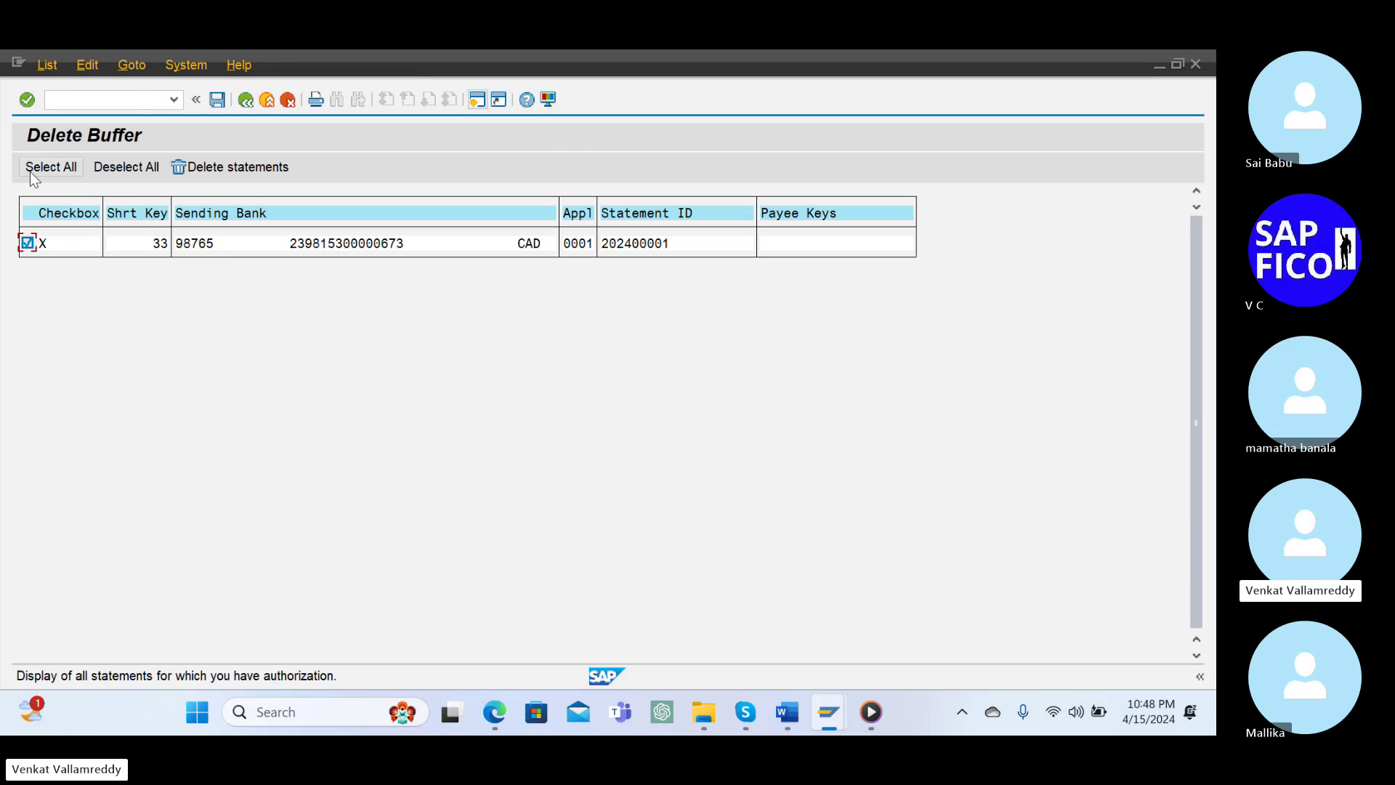
click(222, 169)
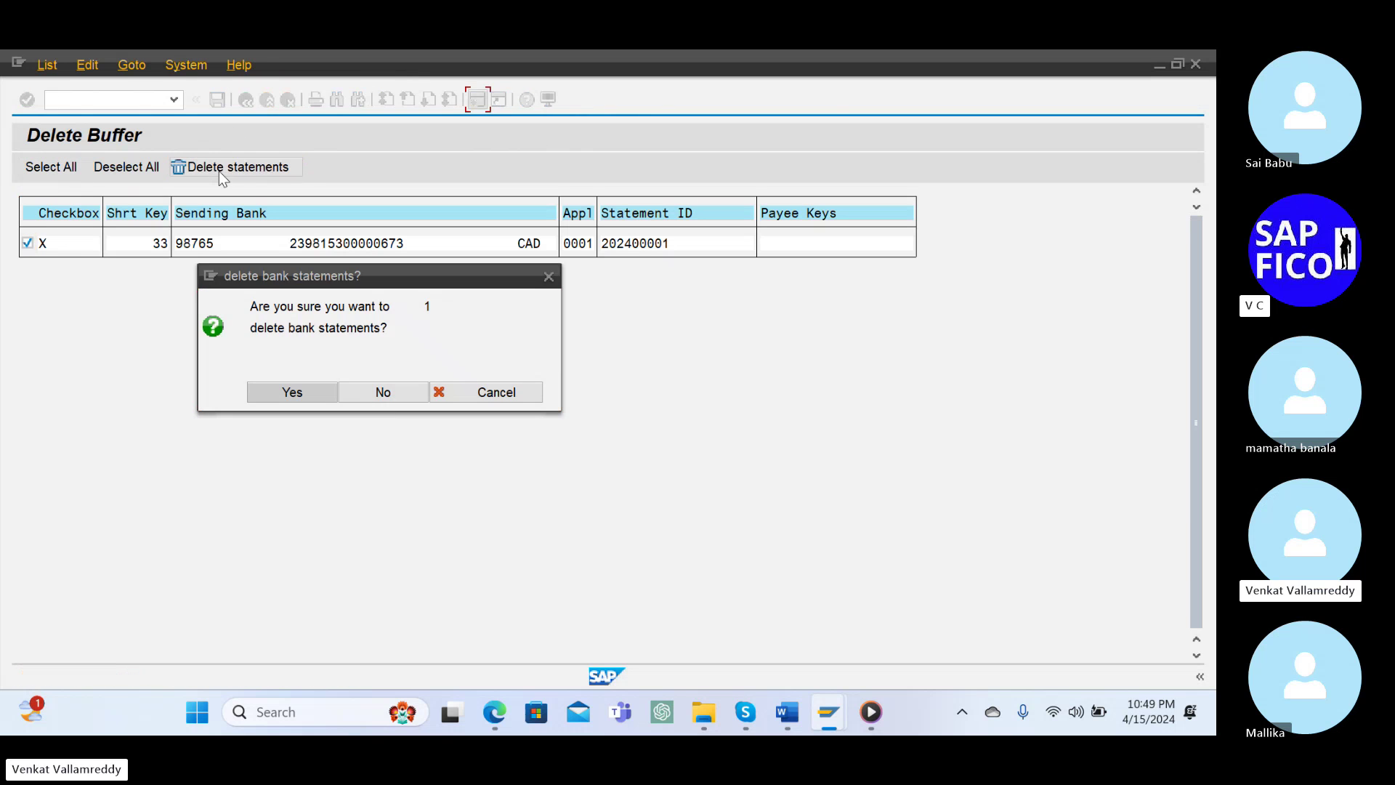
click(306, 400)
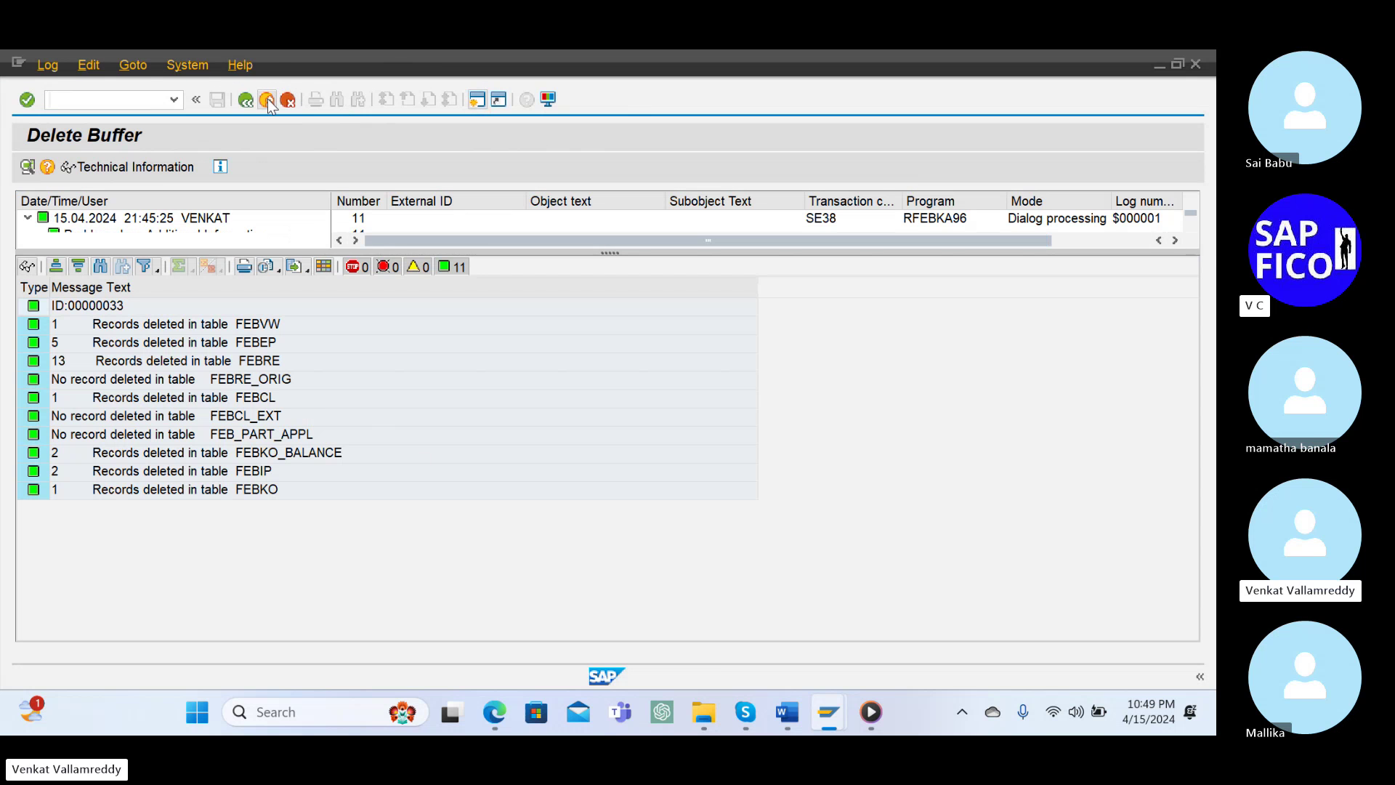
click(267, 100)
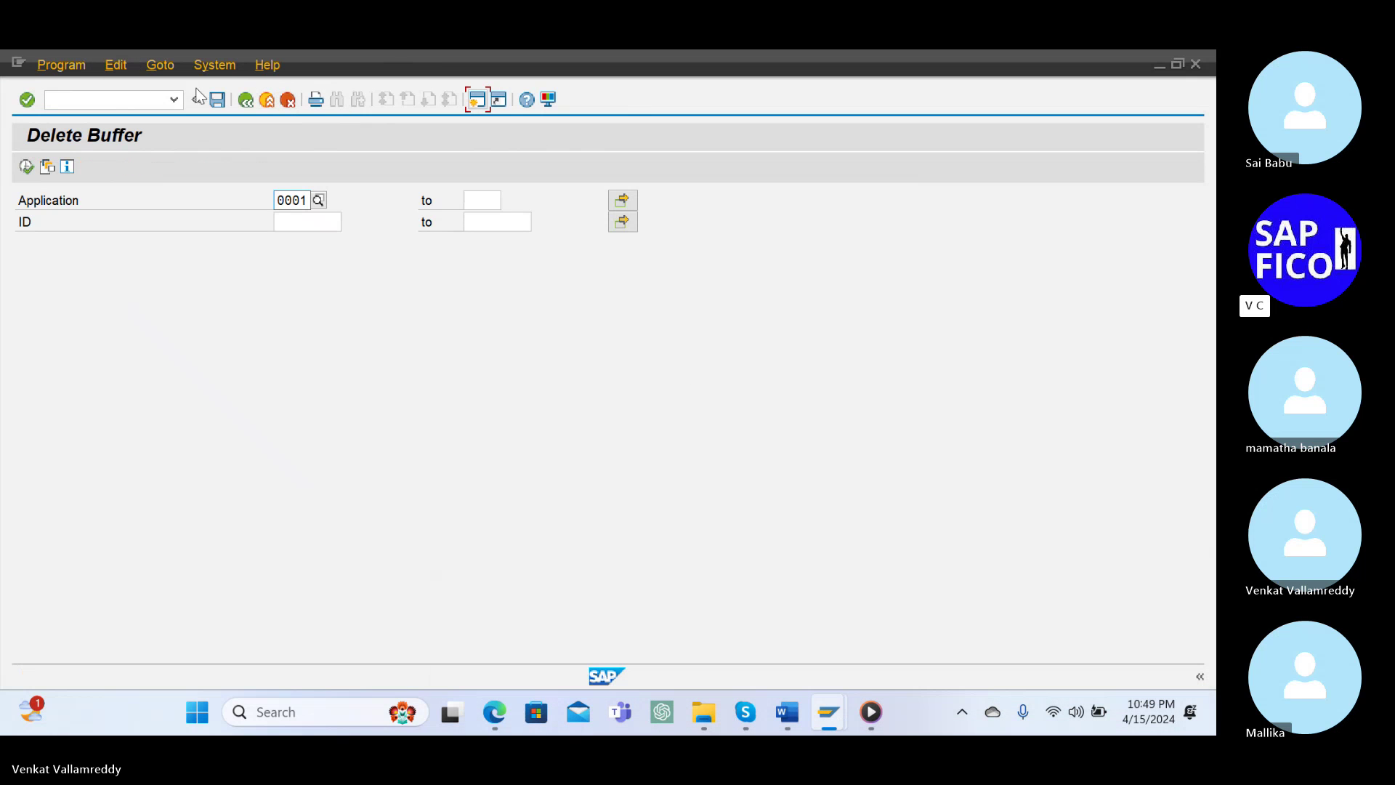
click(268, 100)
click(268, 100)
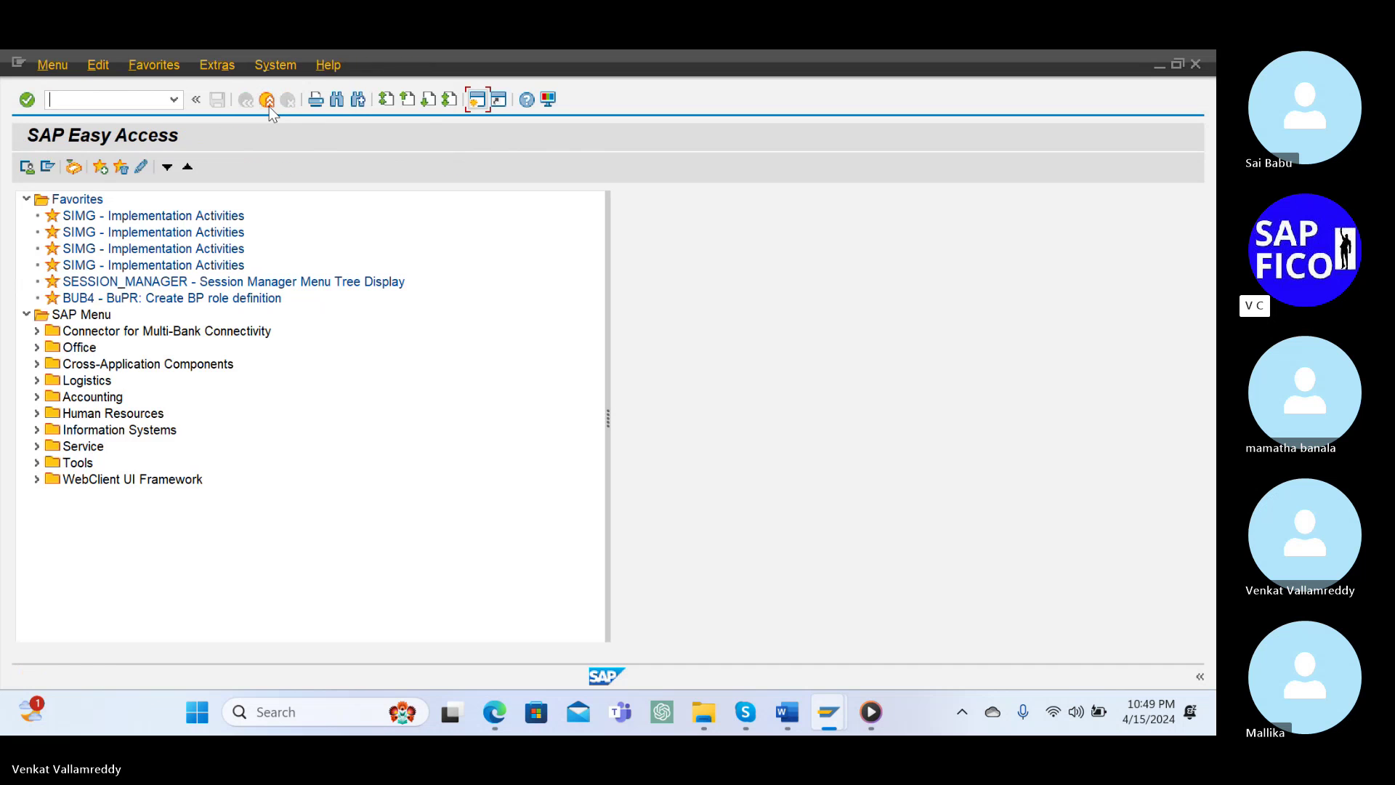
click(267, 101)
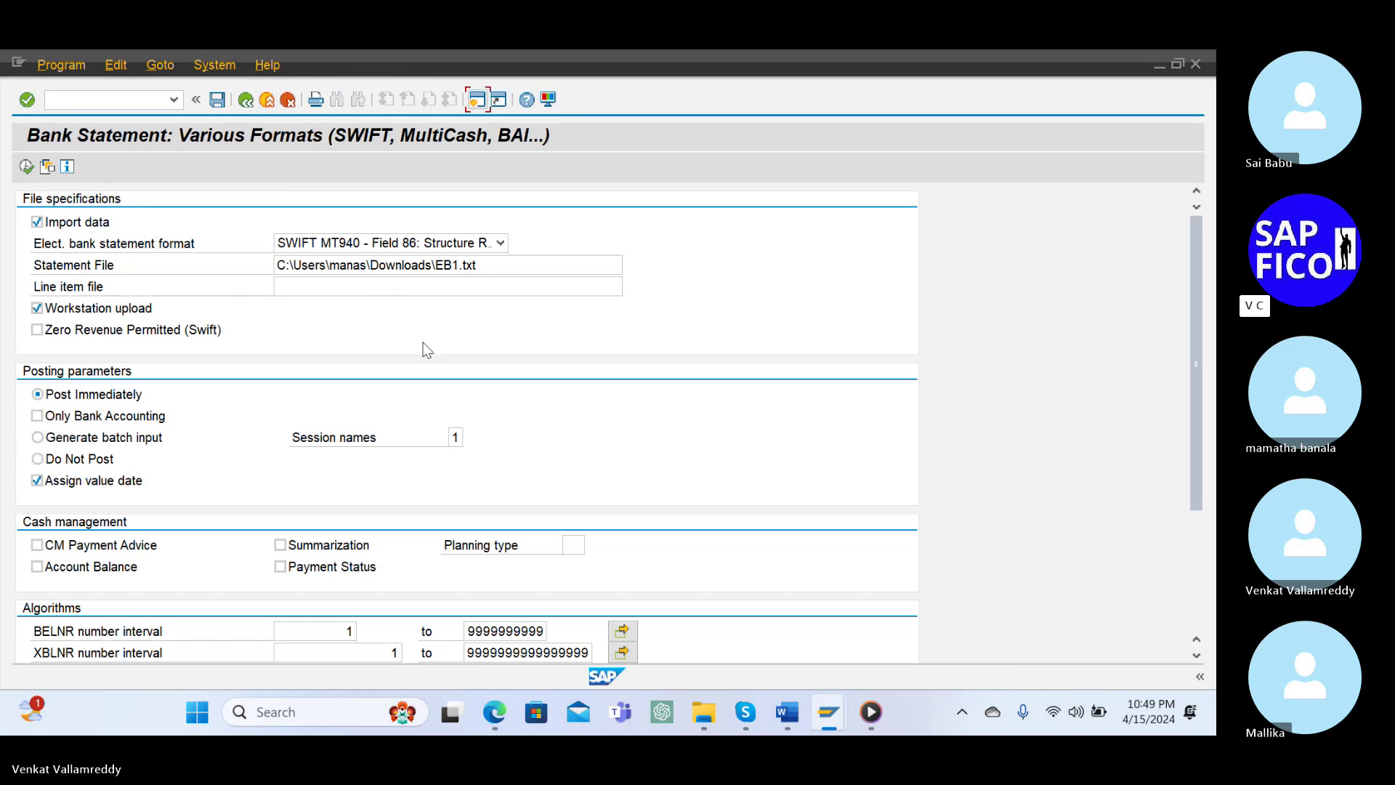
Clear the statement file path and reselect the EB1 text file from the Downloads folder as the statement file.
click(536, 264)
key(BackSpace)
key(BackSpace)
key(BackSpace)
key(BackSpace)
key(BackSpace)
key(BackSpace)
key(BackSpace)
key(BackSpace)
key(BackSpace)
key(BackSpace)
key(BackSpace)
key(BackSpace)
key(BackSpace)
key(BackSpace)
key(BackSpace)
key(BackSpace)
key(BackSpace)
key(BackSpace)
key(BackSpace)
key(BackSpace)
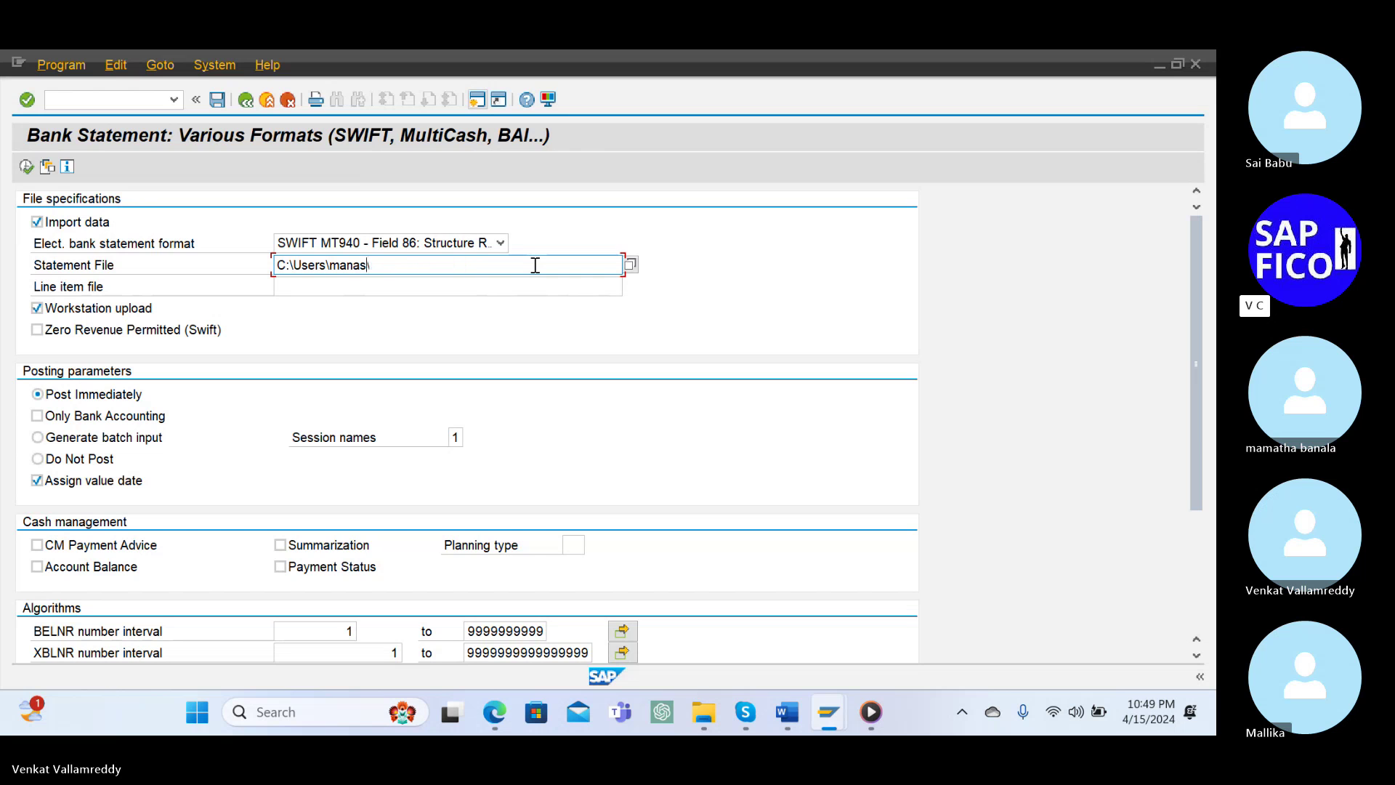
click(630, 264)
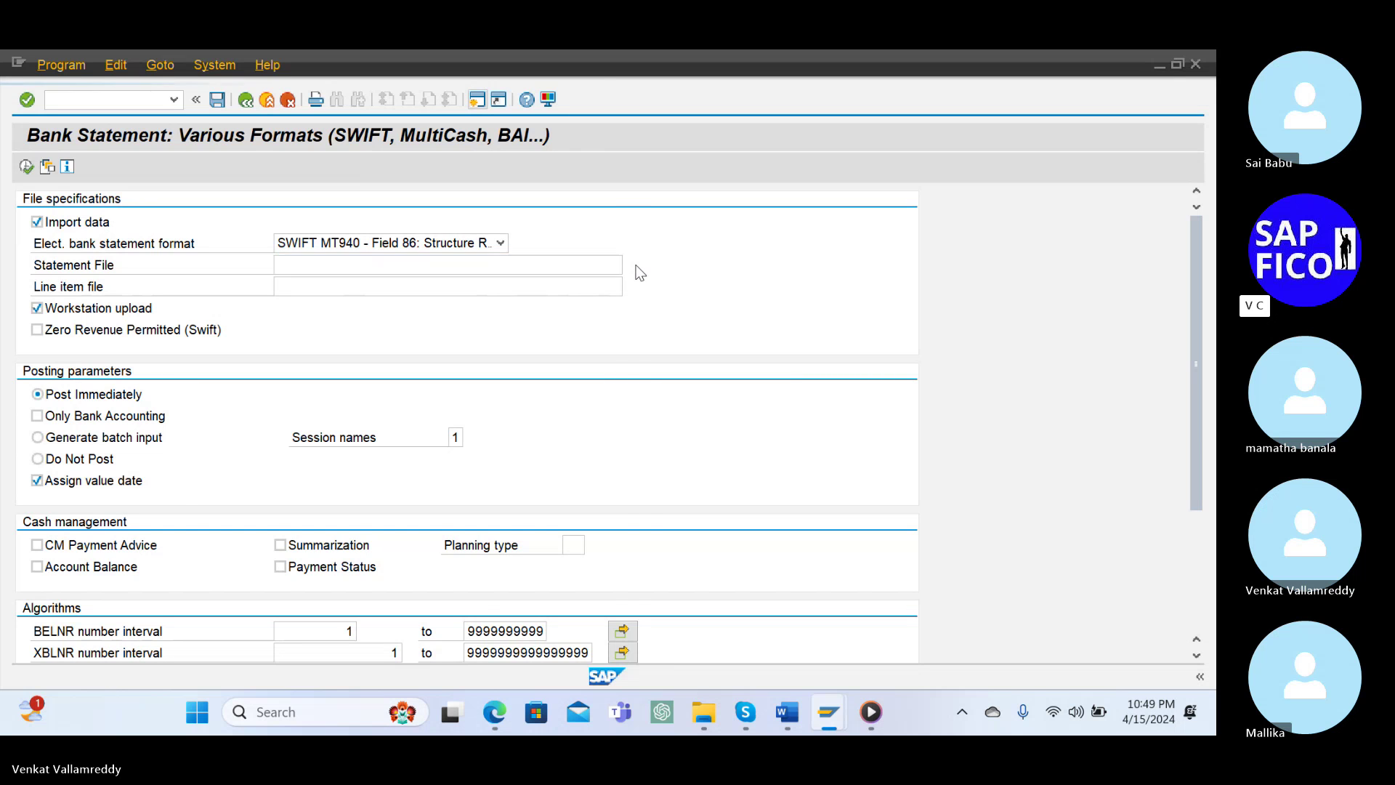
scroll(107, 385, down, 2)
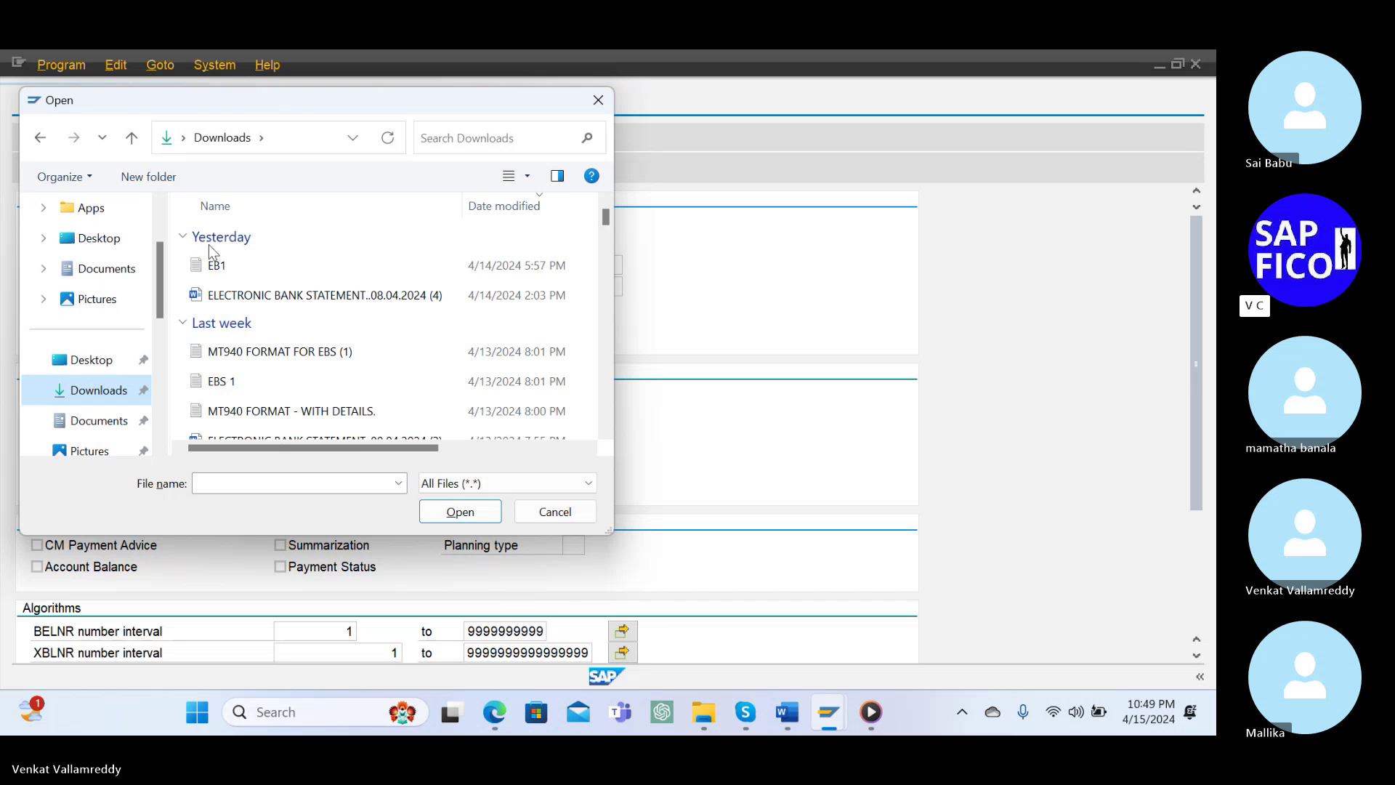
double_click(231, 264)
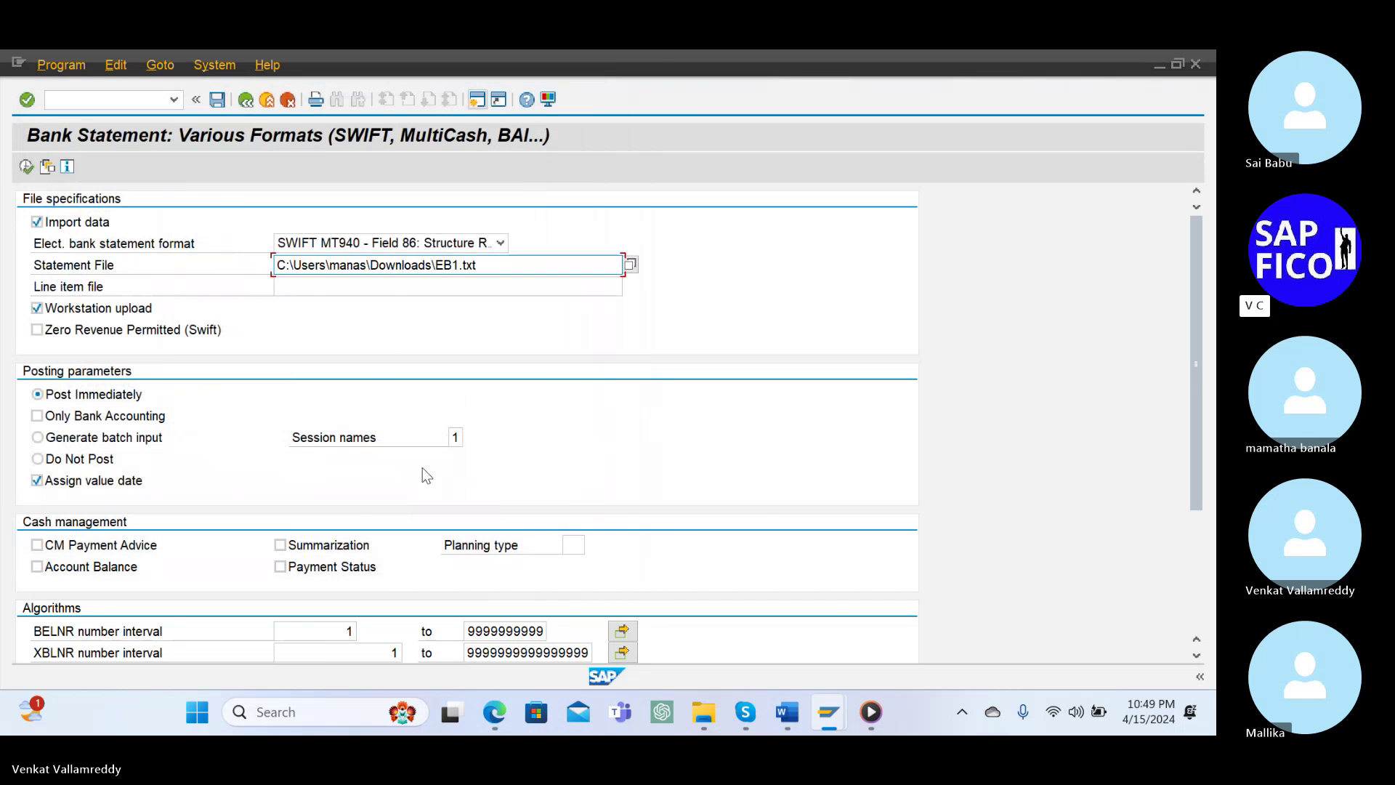
Review the import selections and execute the bank statement import with immediate posting.
scroll(416, 473, down, 2)
scroll(417, 473, down, 3)
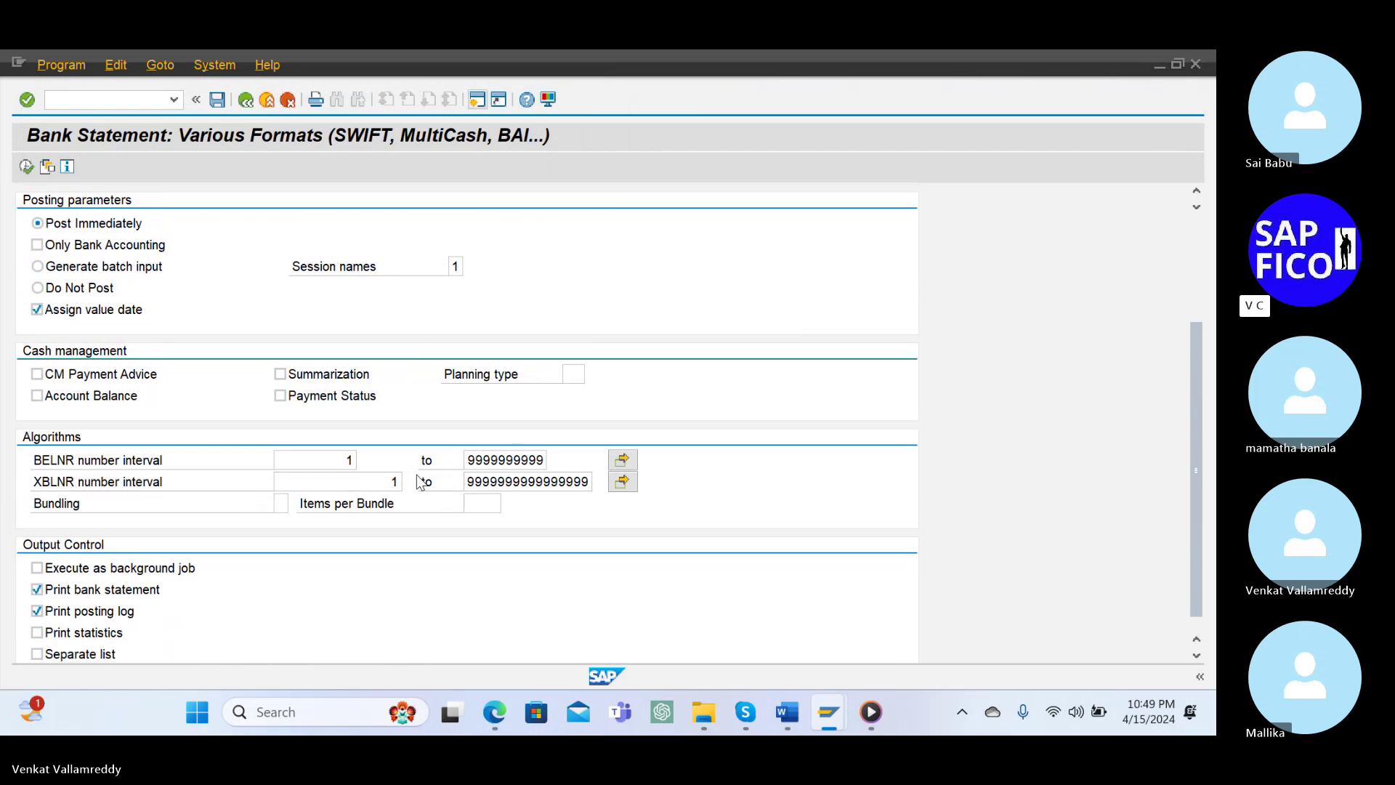
scroll(417, 483, up, 5)
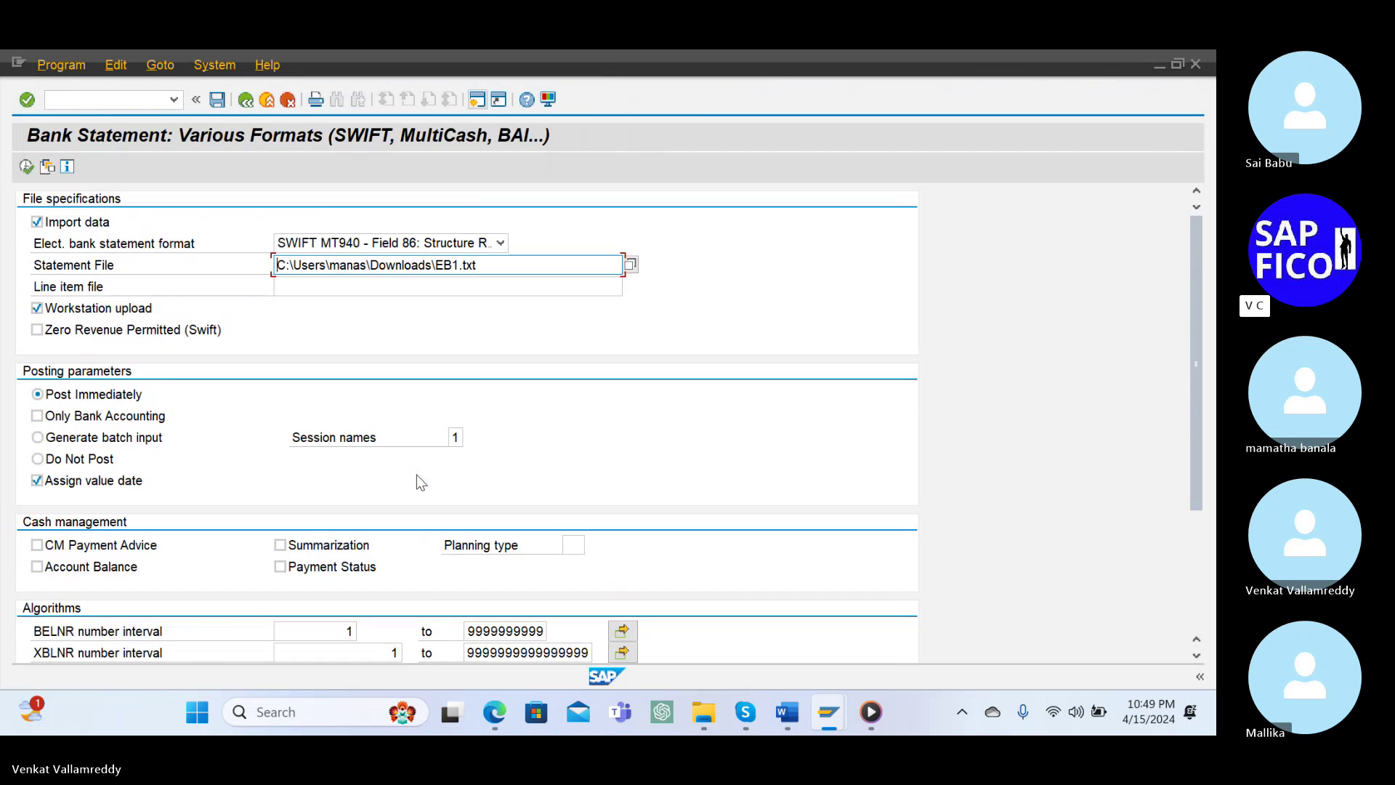
click(25, 167)
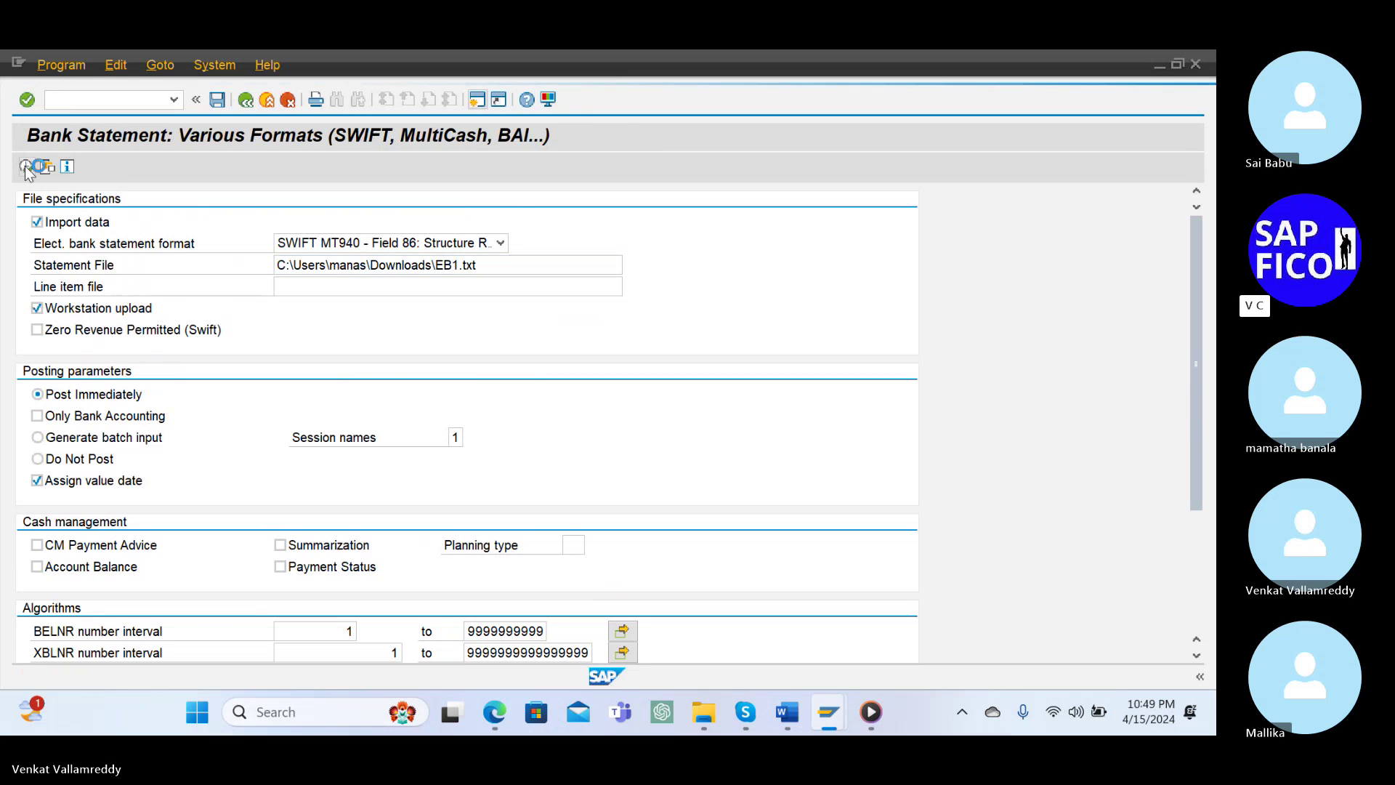
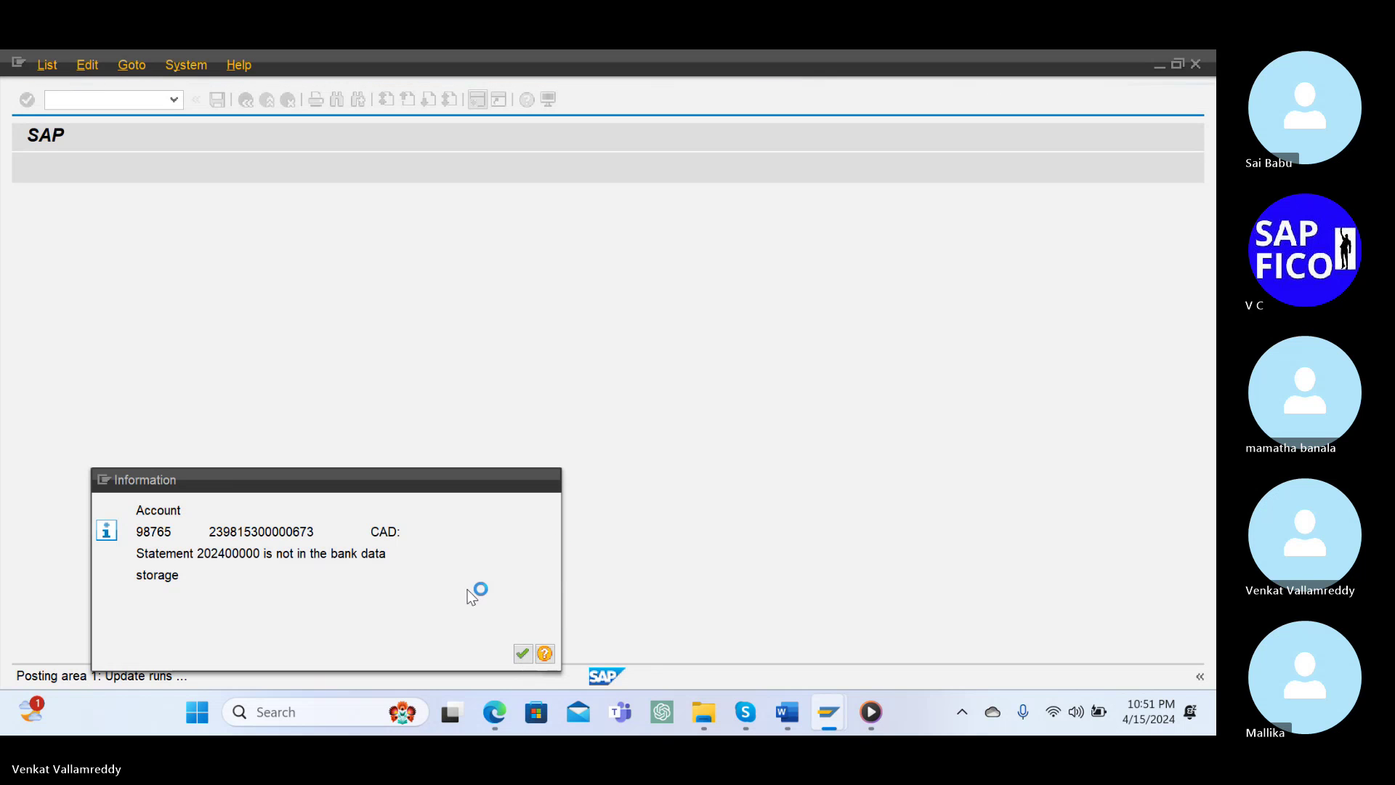
Acknowledge the bank data storage information message and examine the full message texts in the posting log.
drag(495, 486, 537, 372)
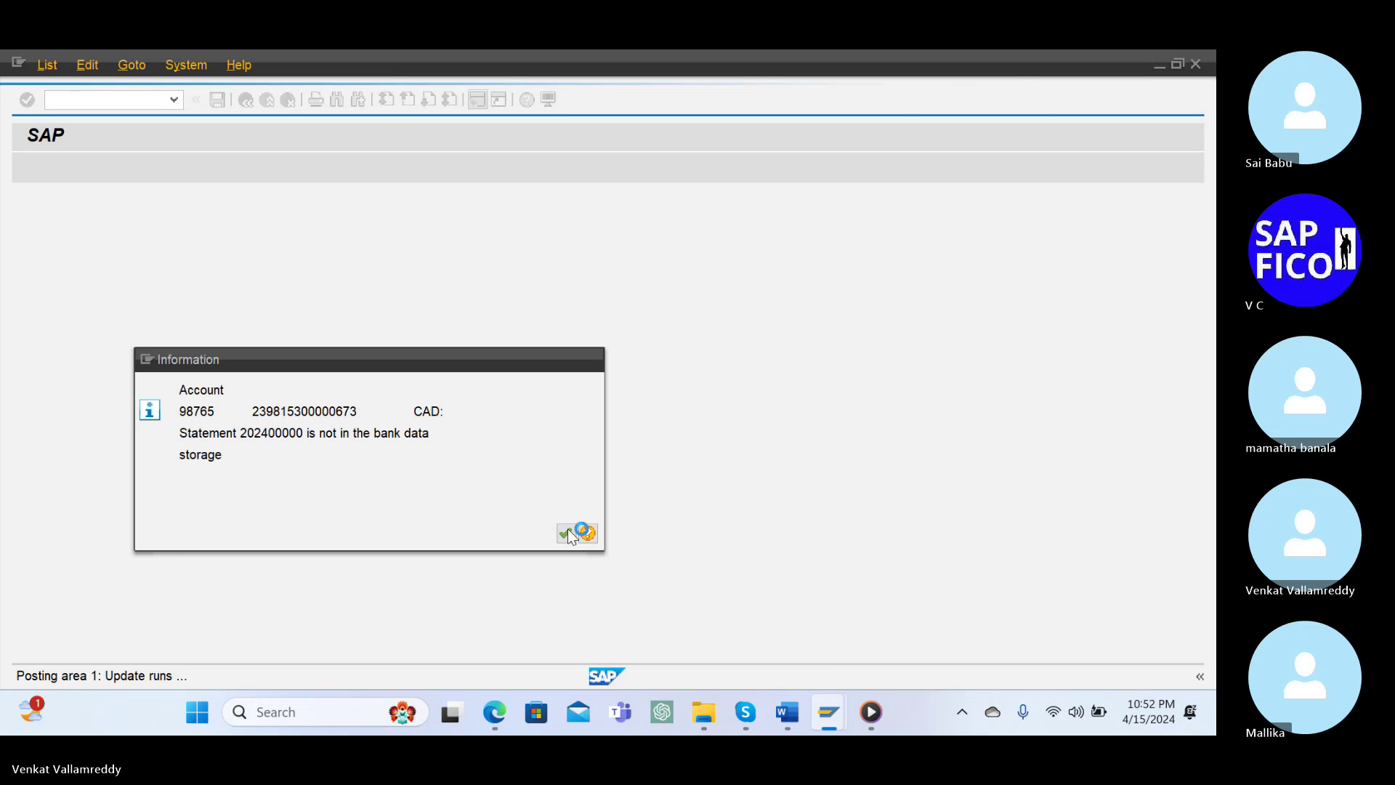
click(569, 533)
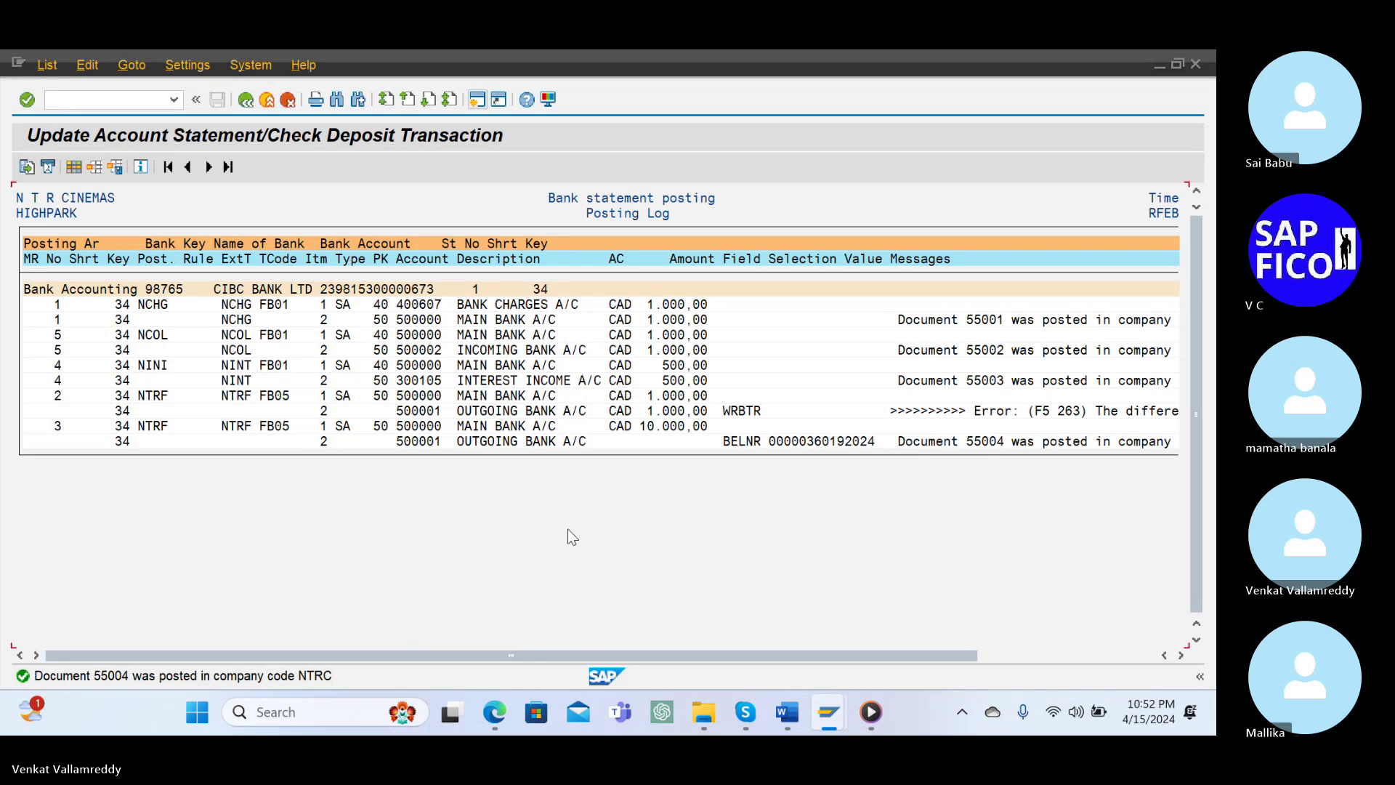
scroll(568, 529, right, 1)
drag(494, 658, 658, 670)
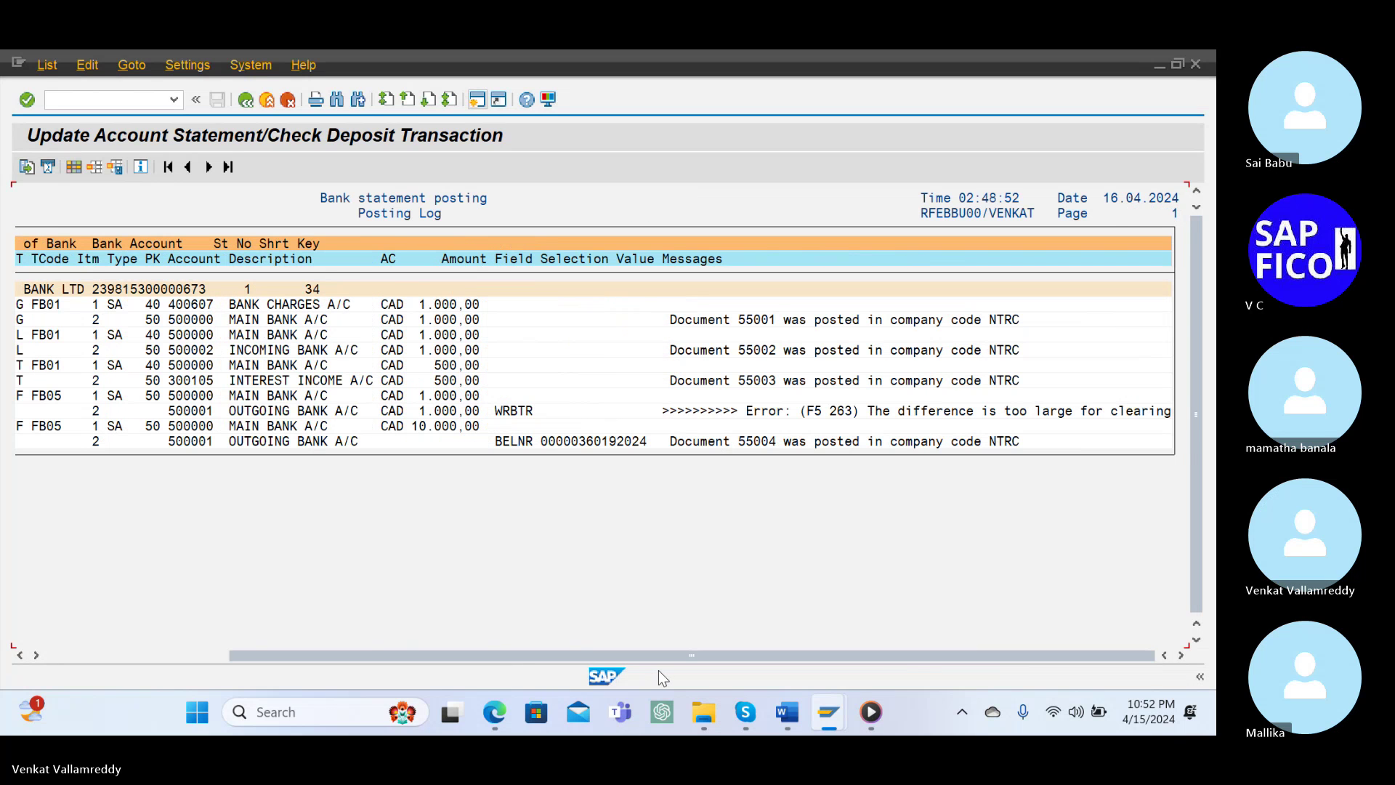